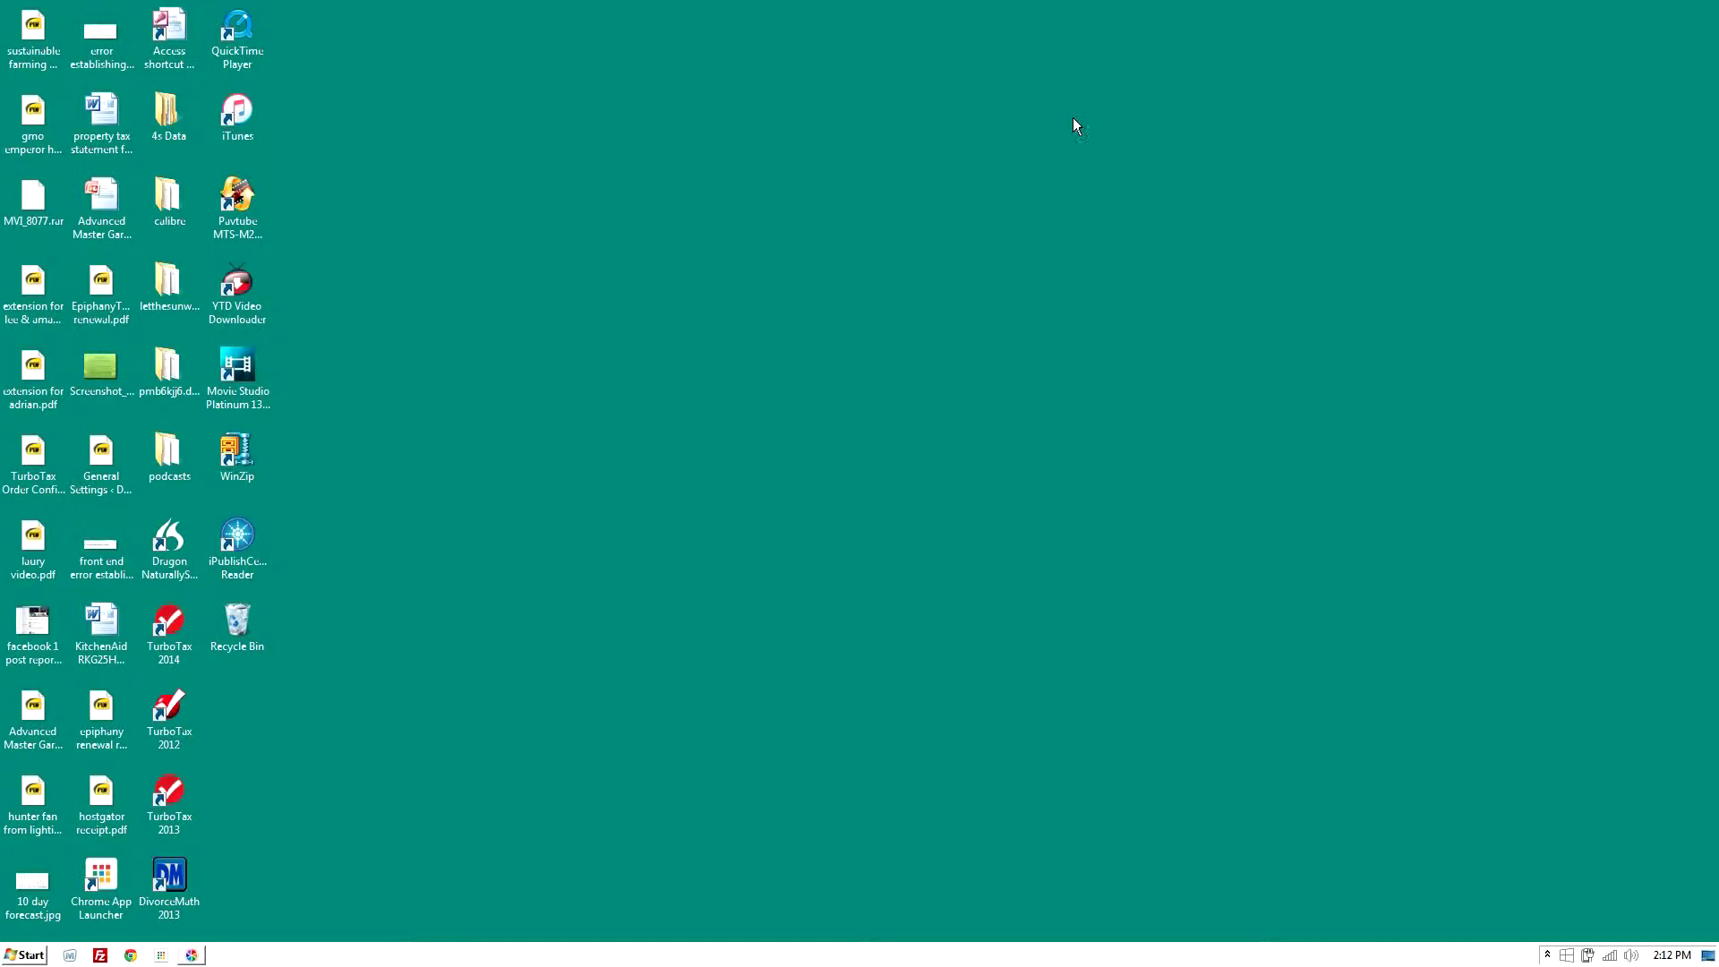
# - Open a blank Excel 2003 workbook, then launch Windows Live Movie Maker from a 'windows' Start search
pyautogui.click(42, 957)
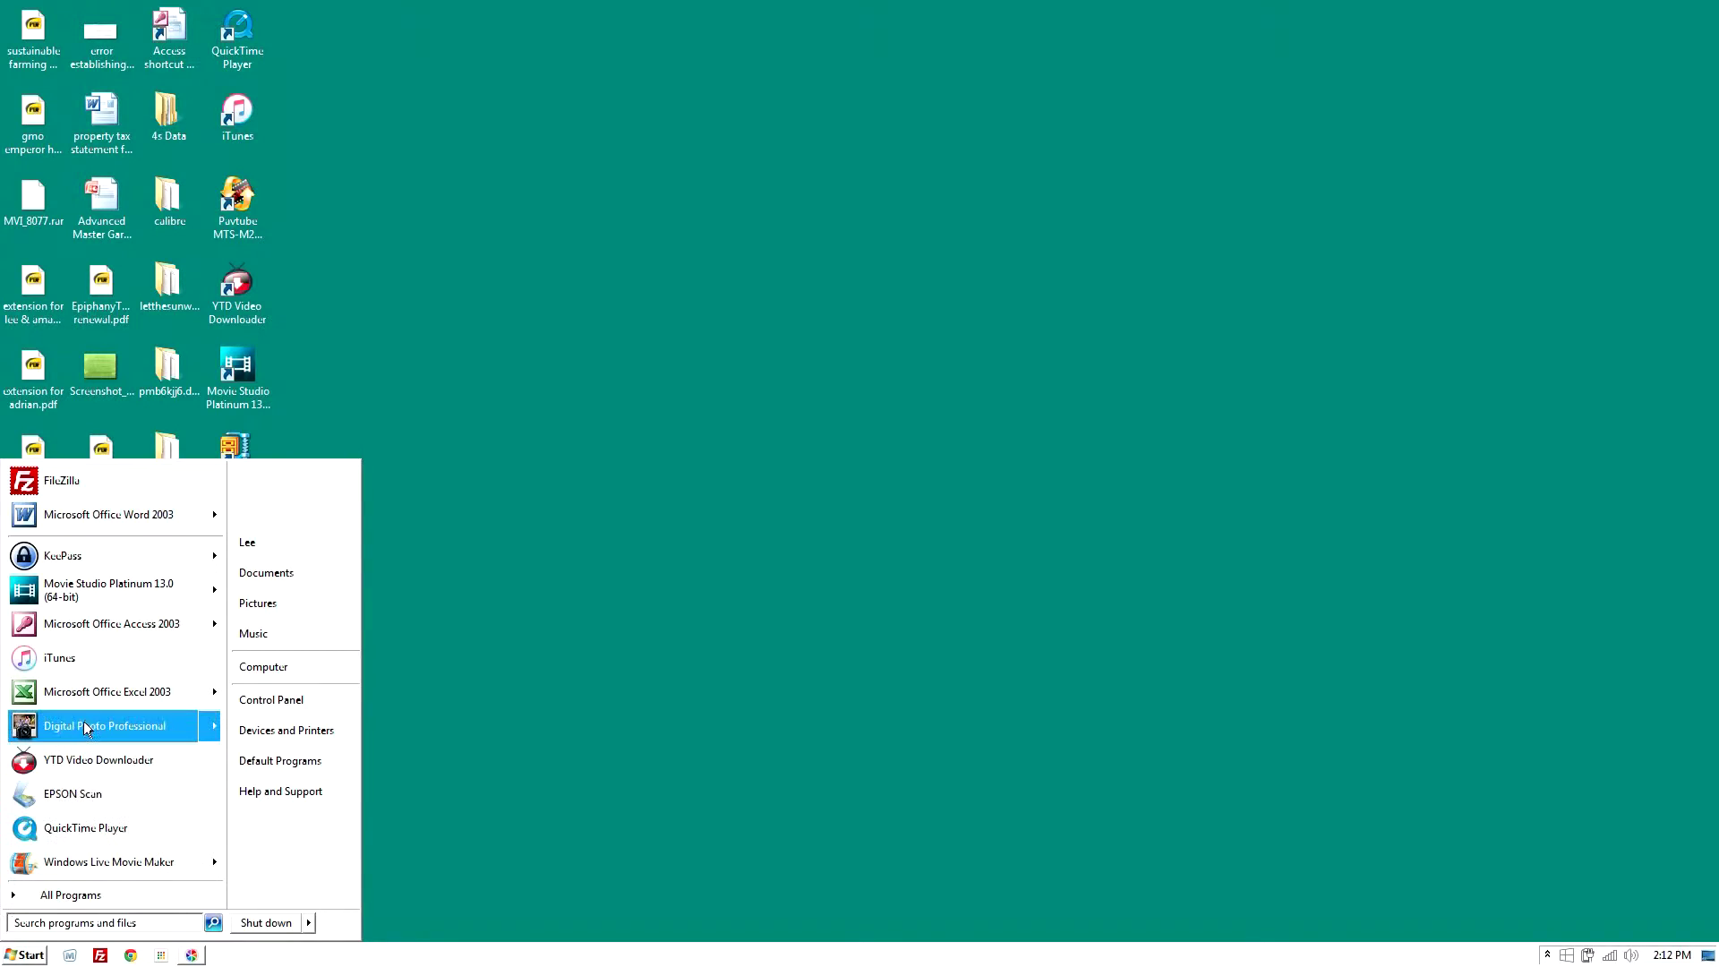
pyautogui.click(99, 692)
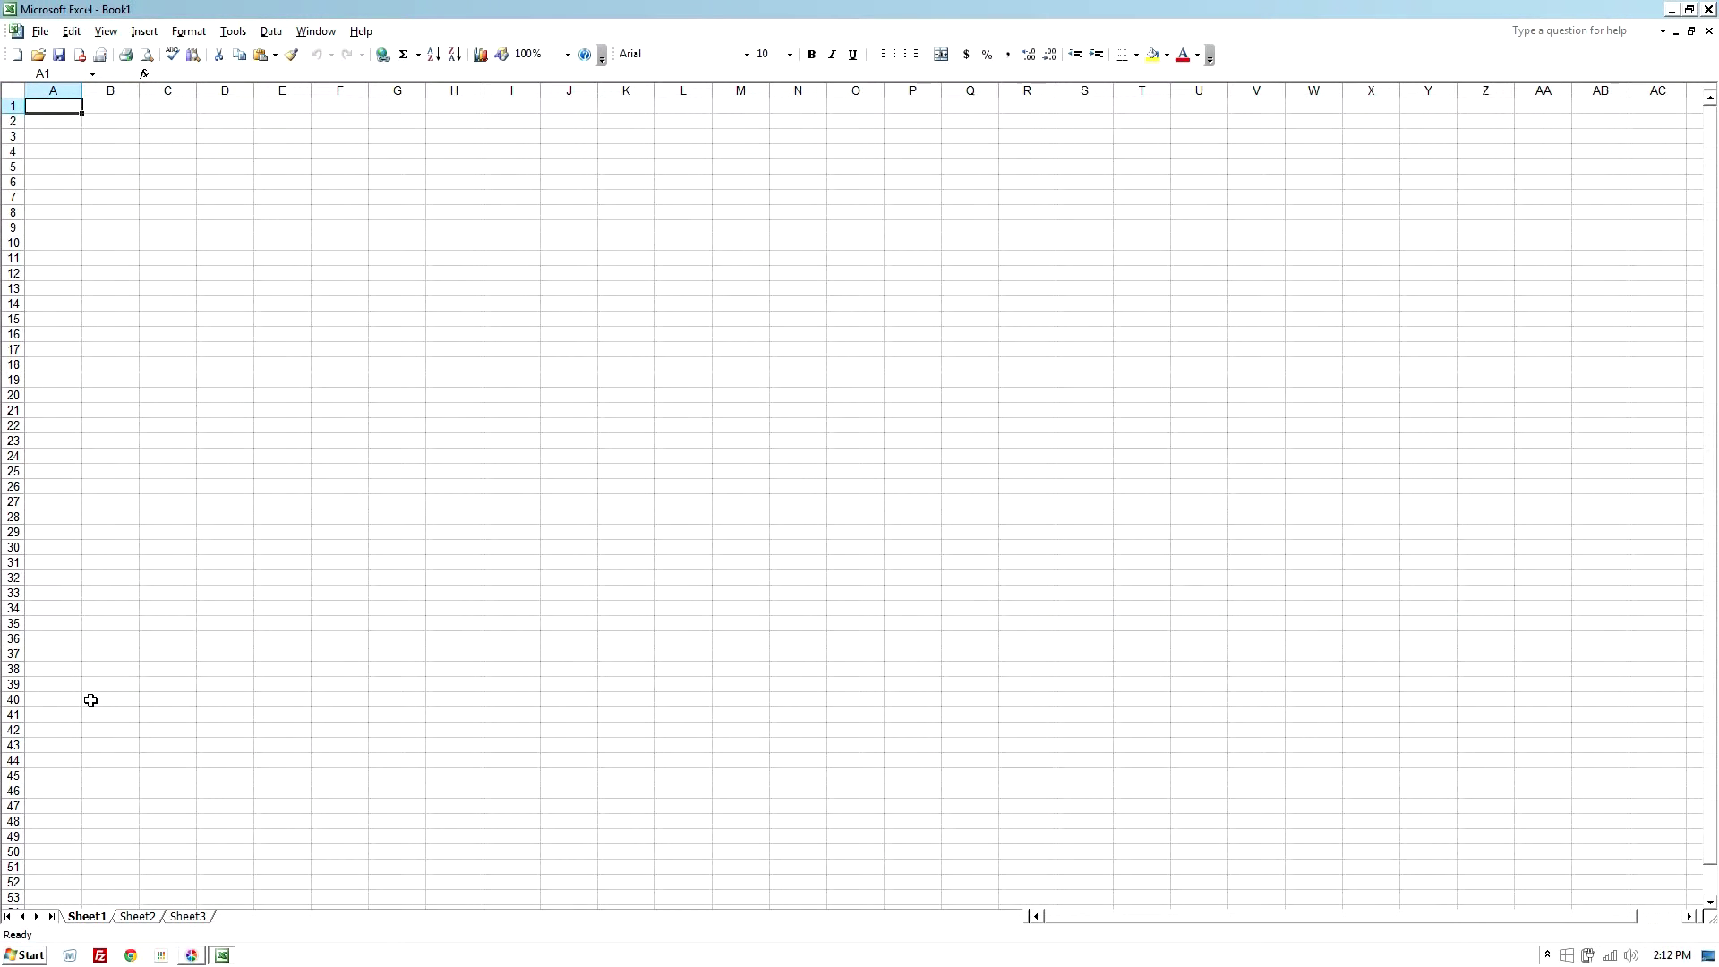
pyautogui.click(27, 957)
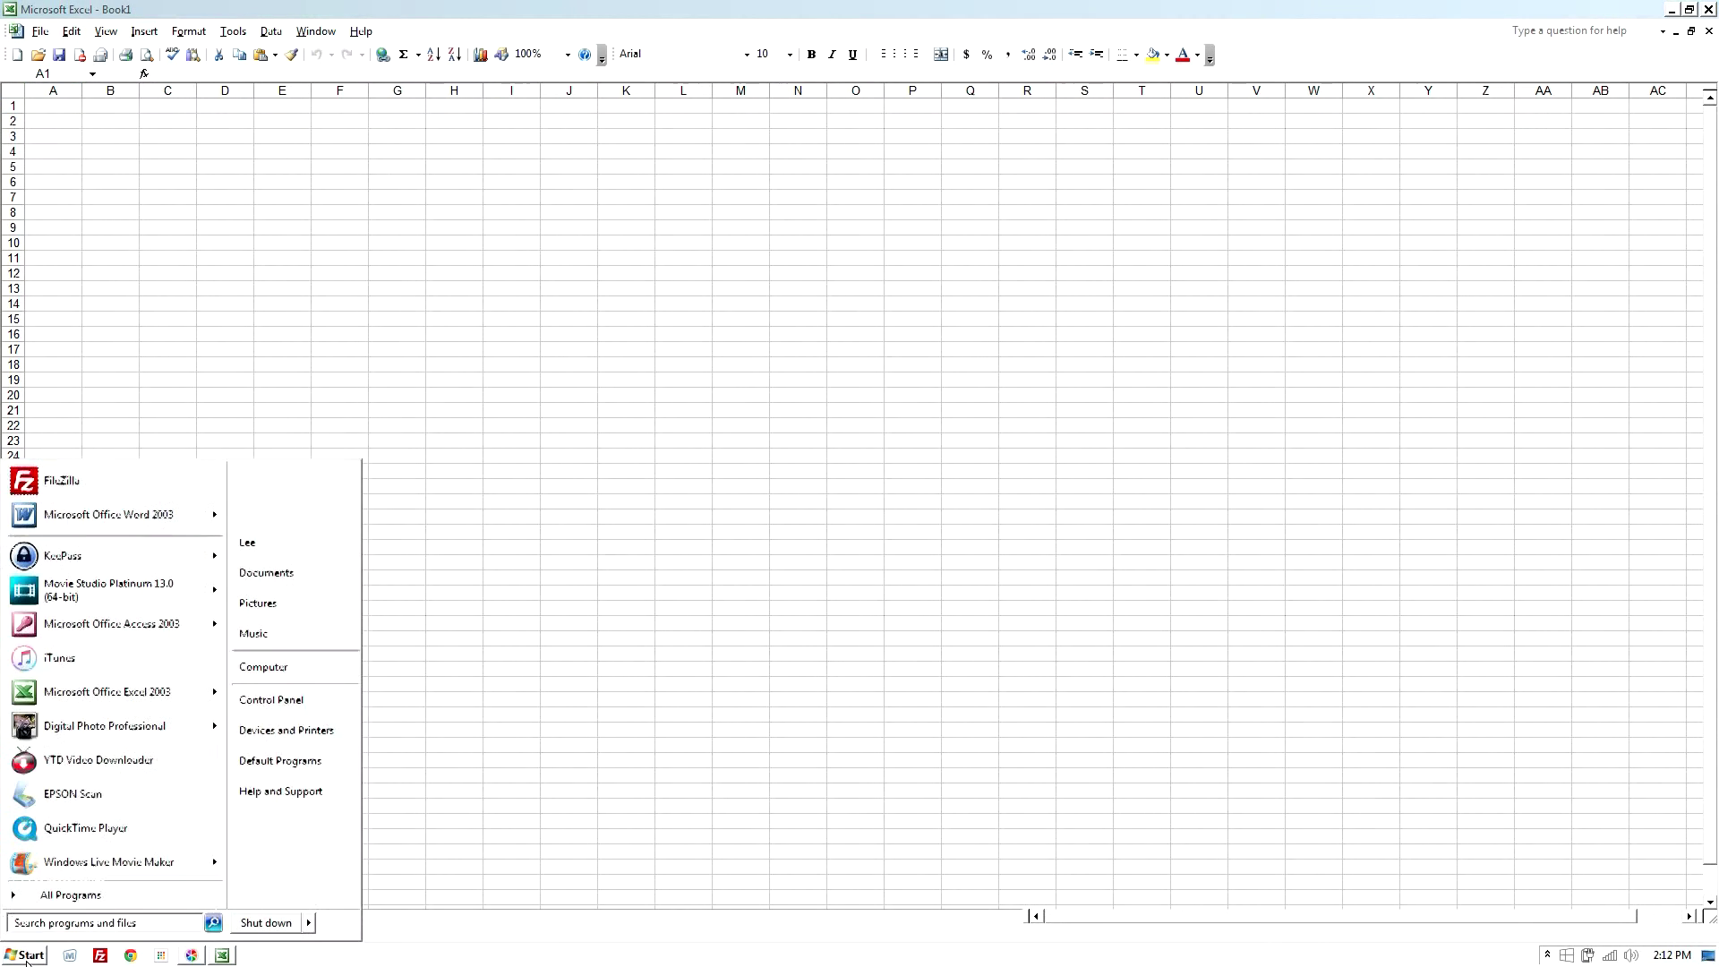
pyautogui.write('win')
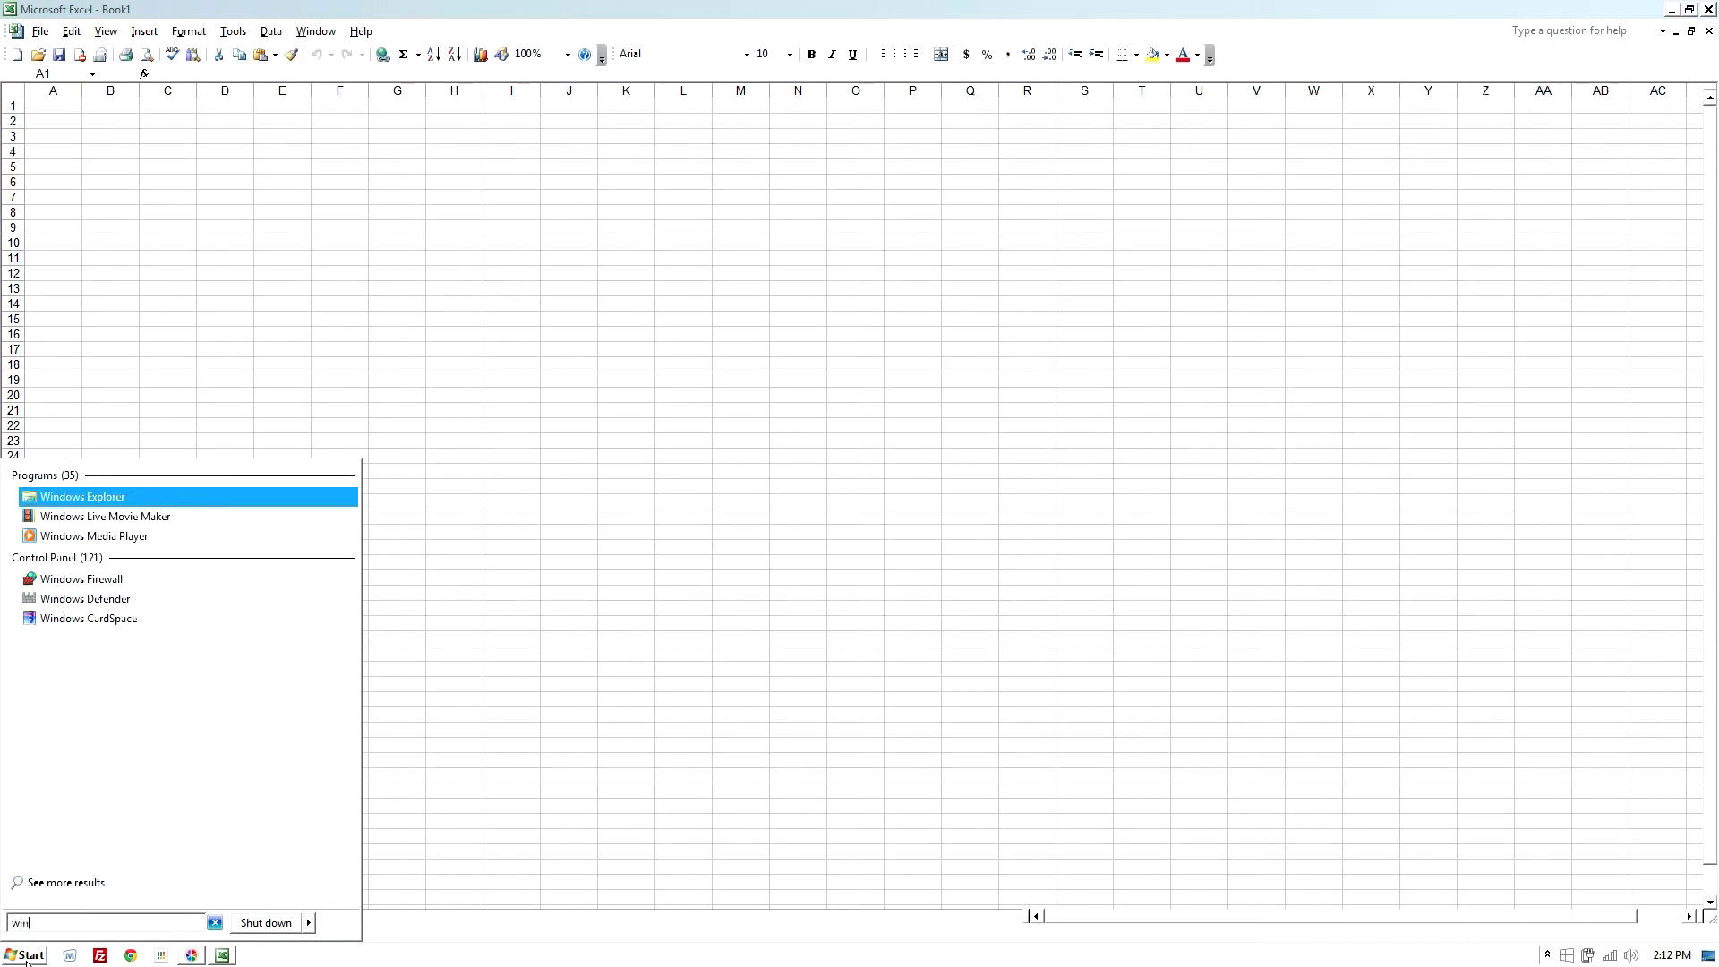
pyautogui.write('dow')
pyautogui.press('BackSpace')
pyautogui.press('BackSpace')
pyautogui.write('wu')
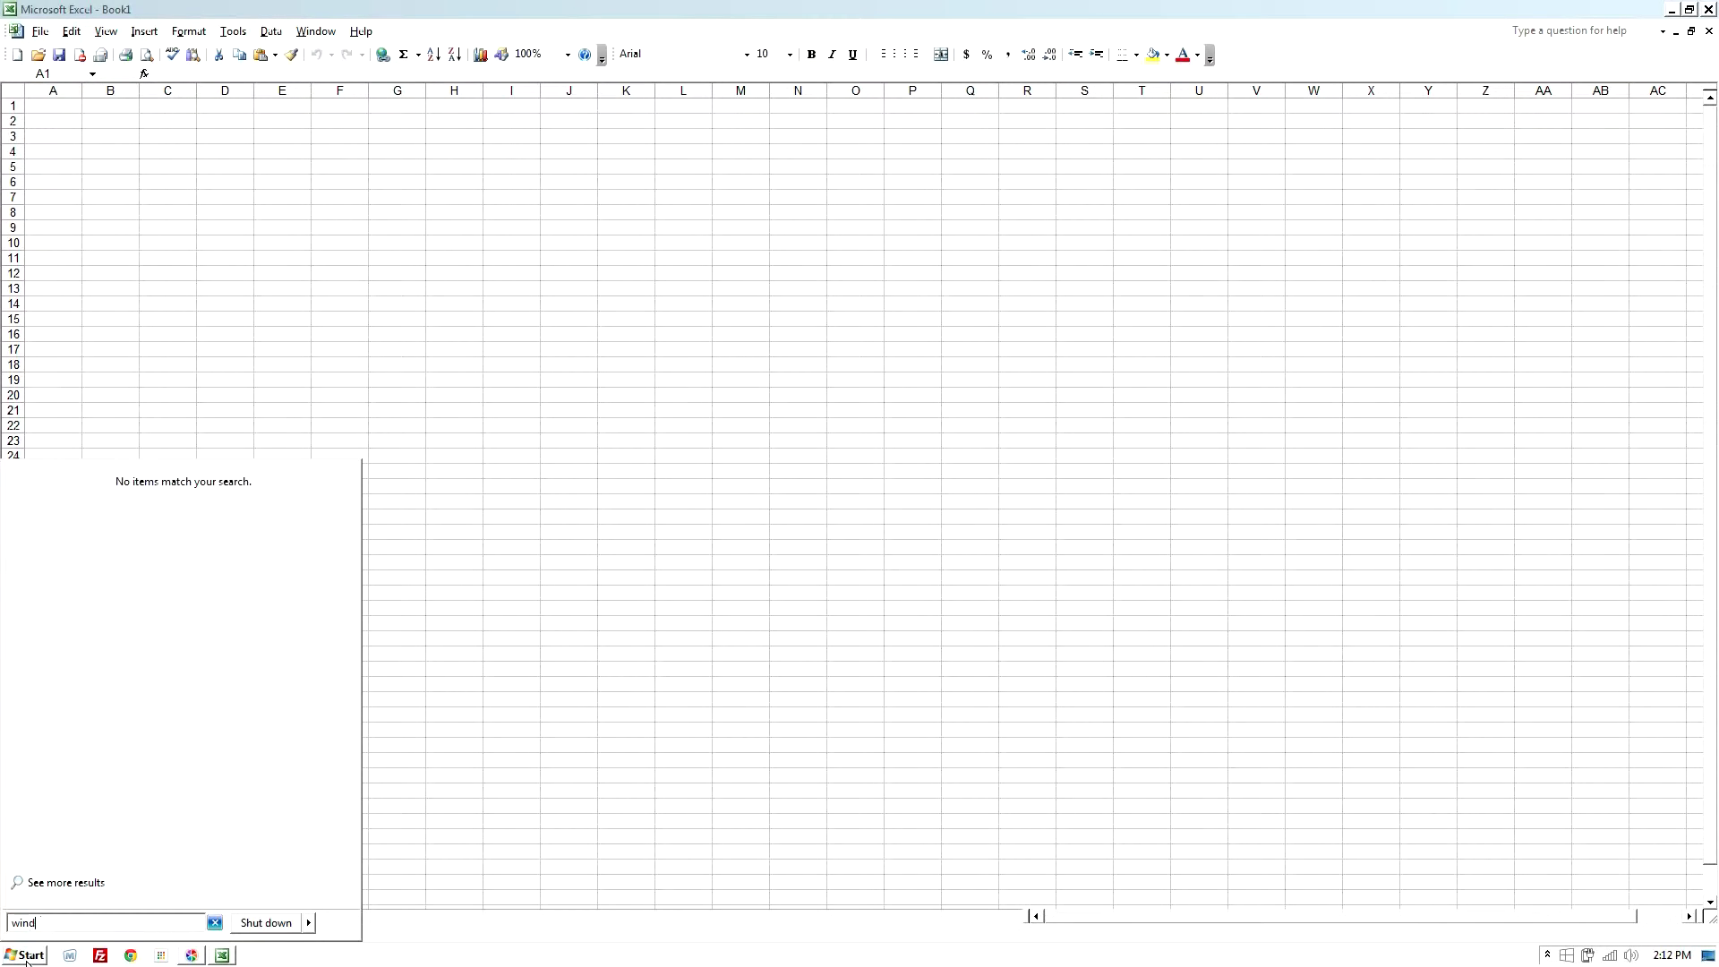
pyautogui.write('ows')
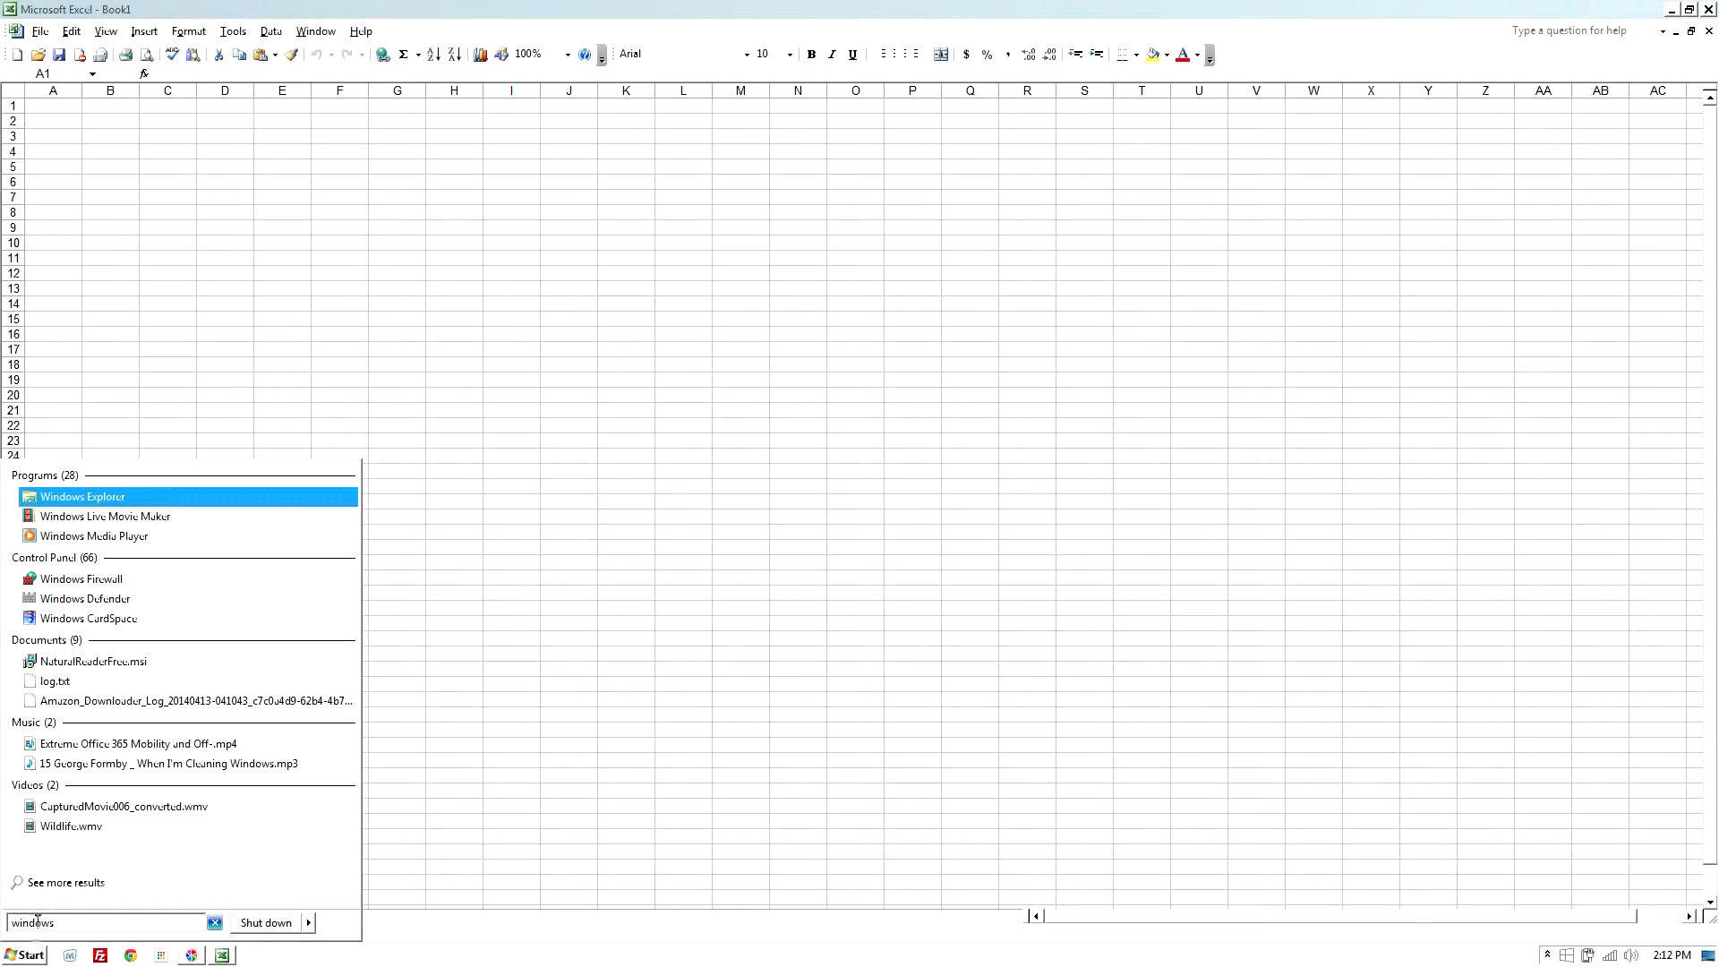
pyautogui.click(126, 514)
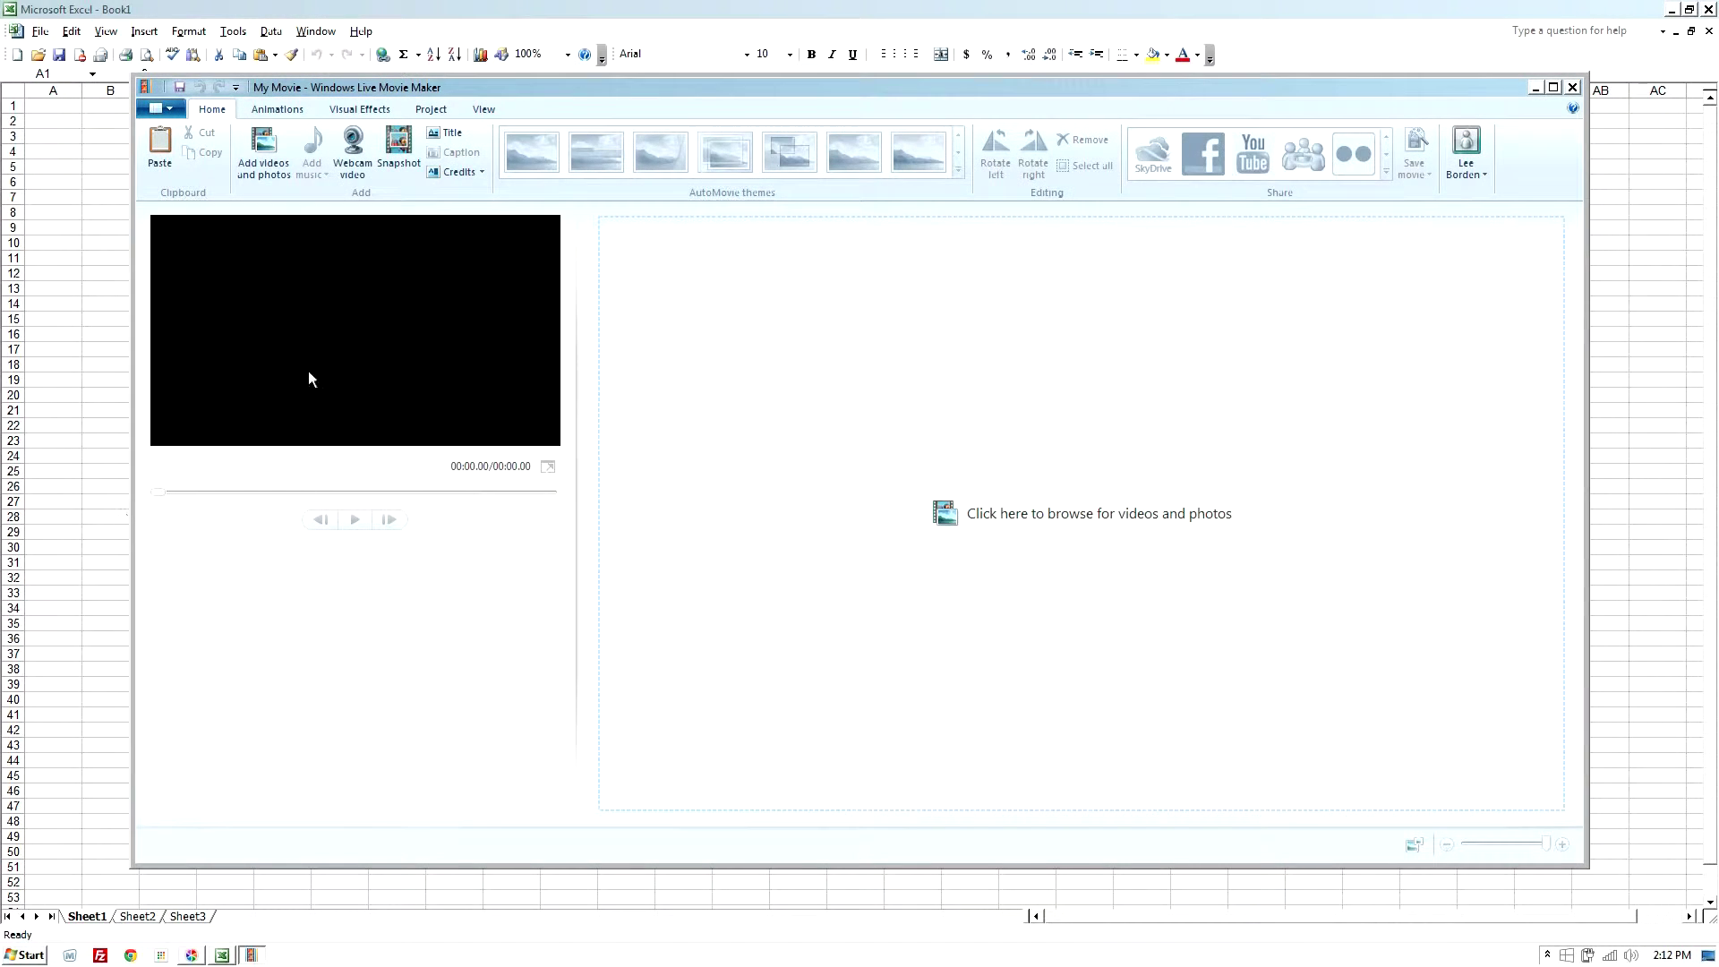
# - Add the camera clip Untitled.wmv to the storyboard and preview part of it
pyautogui.click(1116, 522)
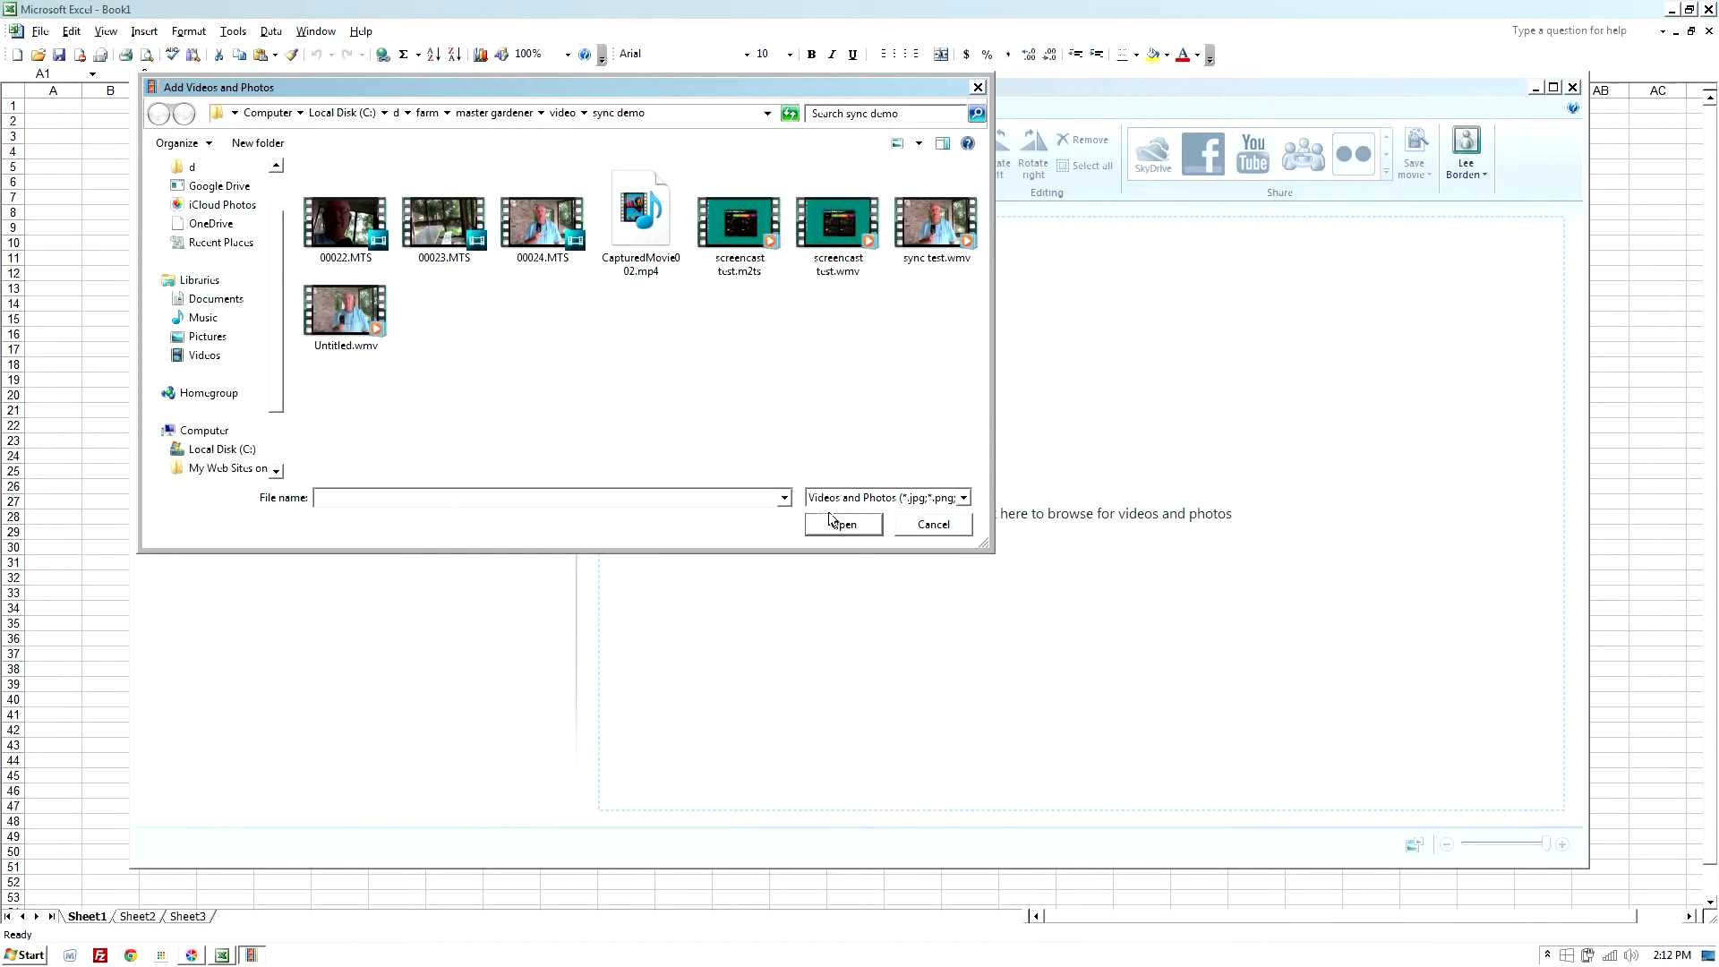
pyautogui.doubleClick(351, 305)
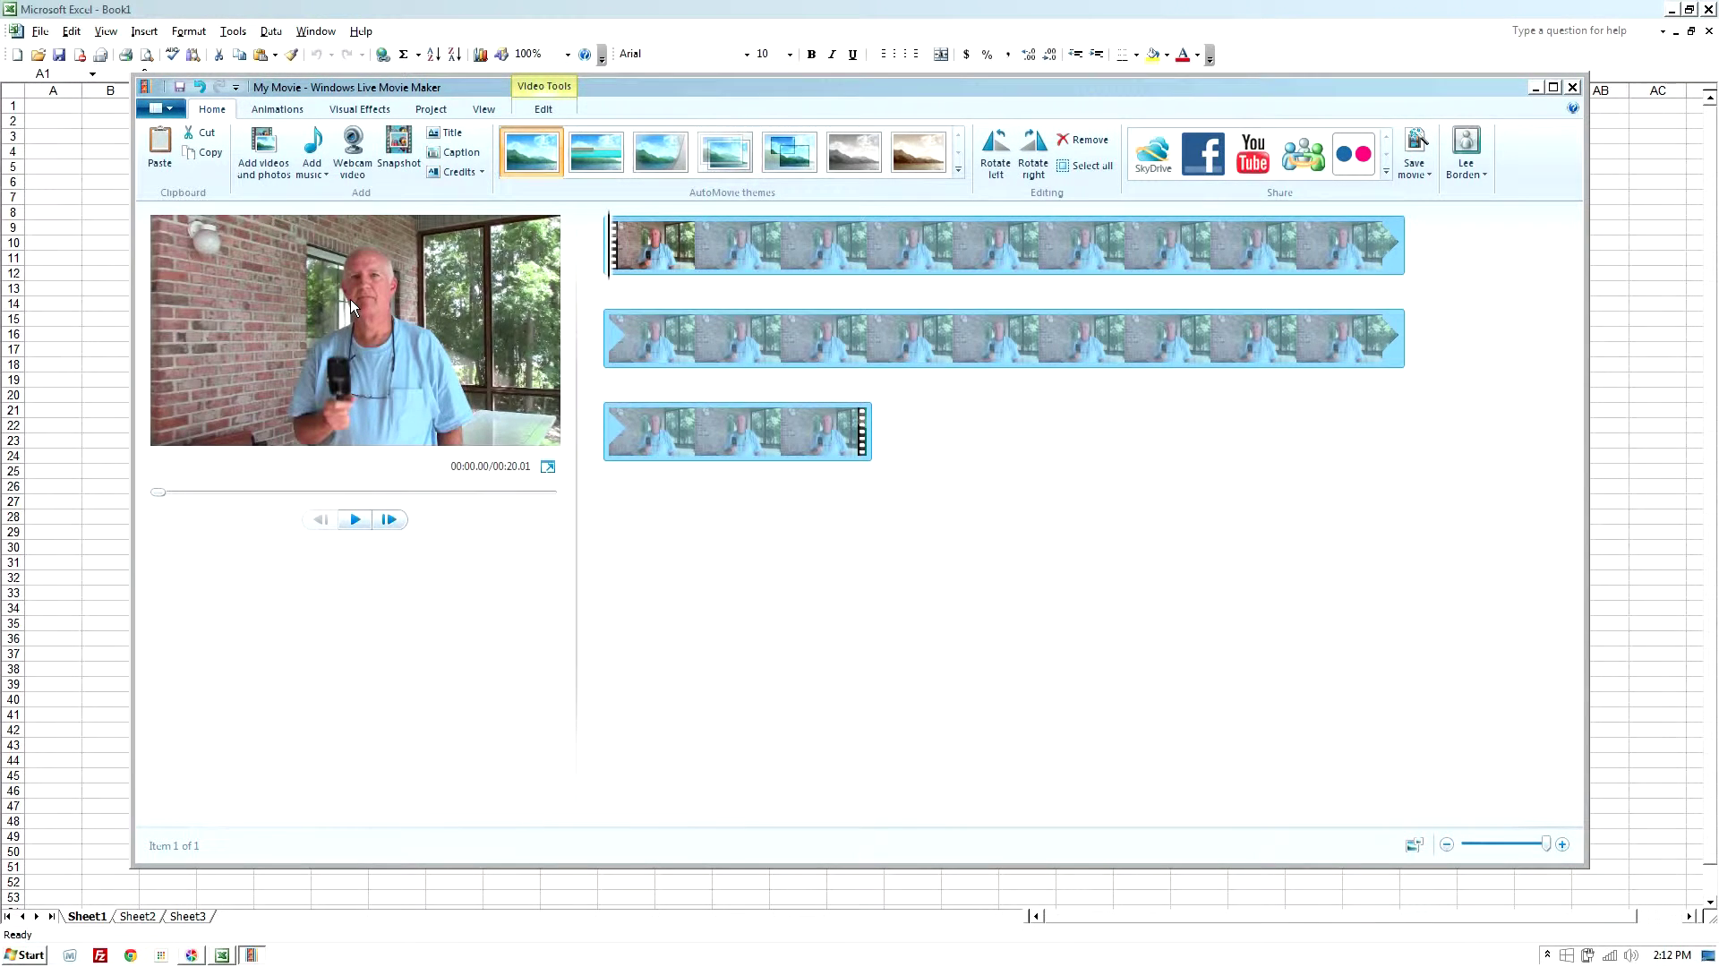
pyautogui.click(351, 301)
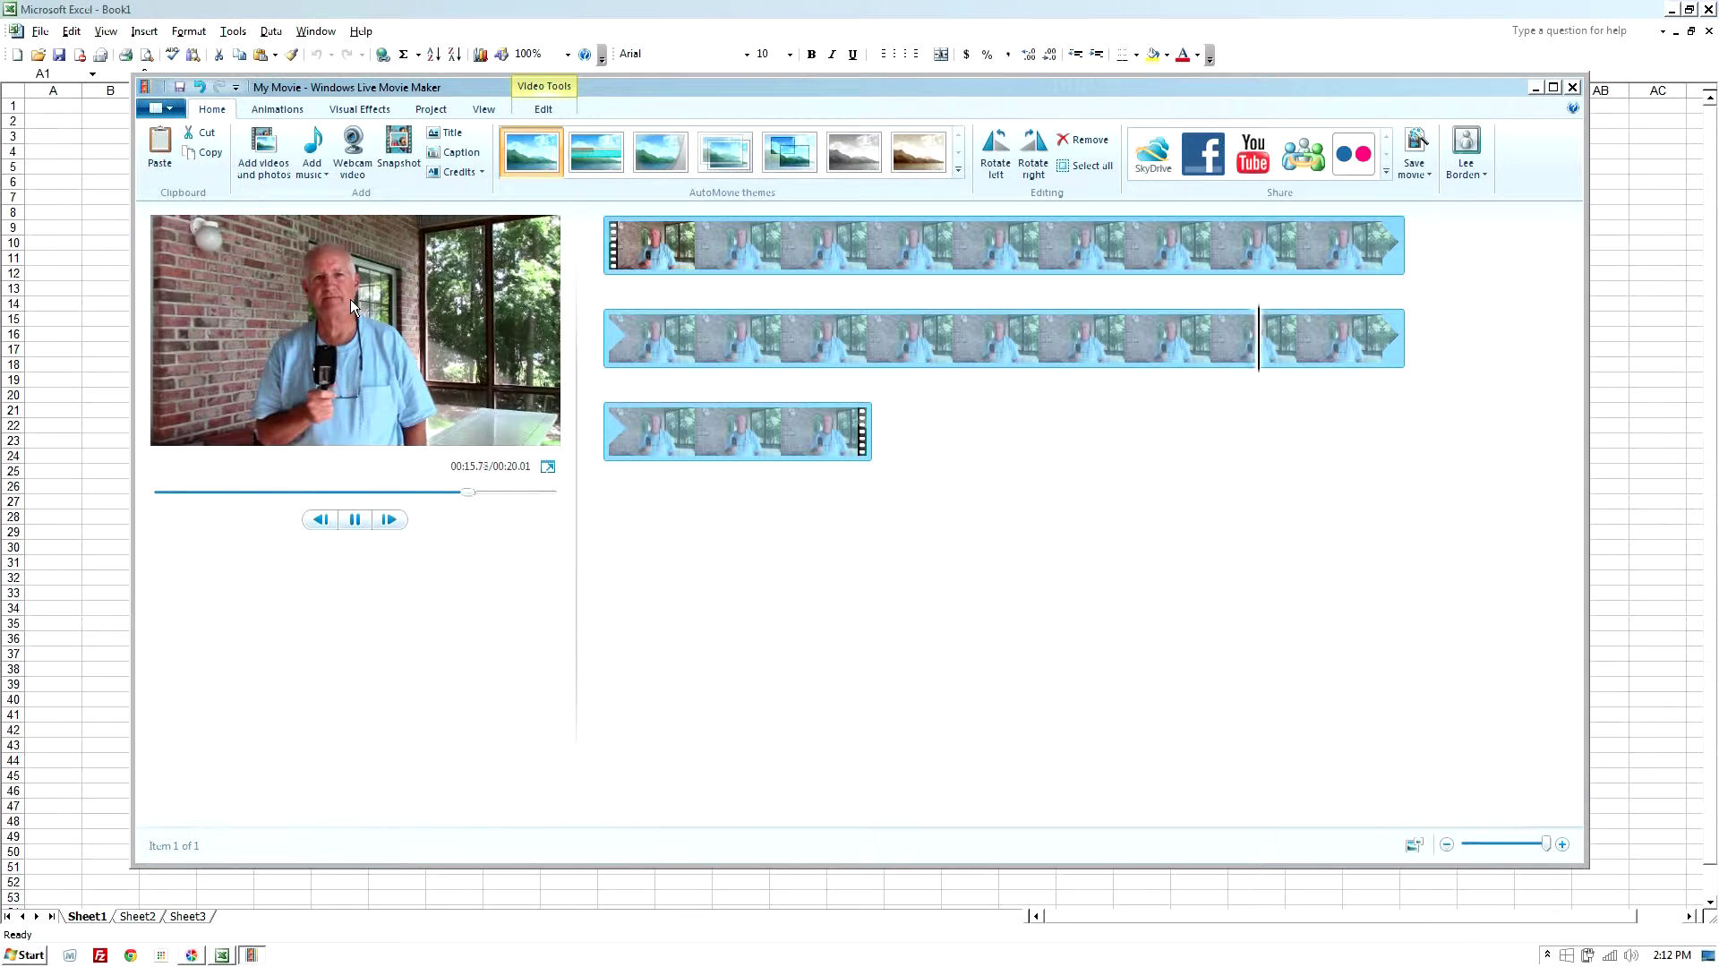
pyautogui.press('space')
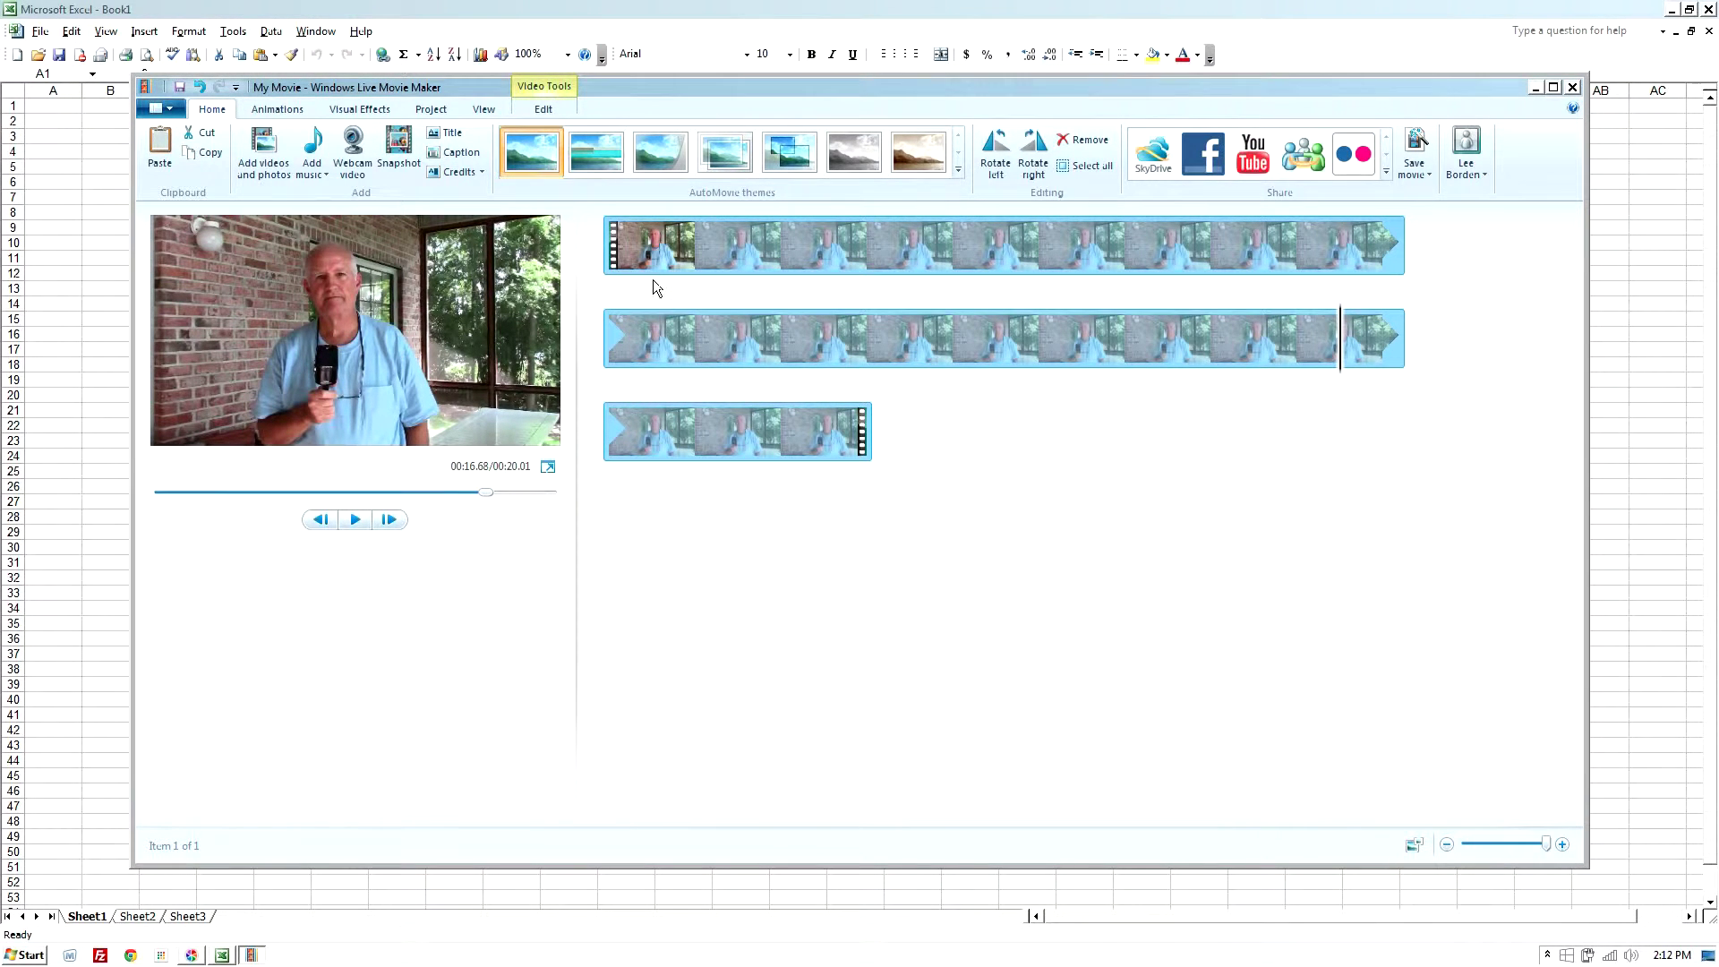
# - Add Untitled.aif as the music track and preview until paused at 00:08.83
pyautogui.click(315, 146)
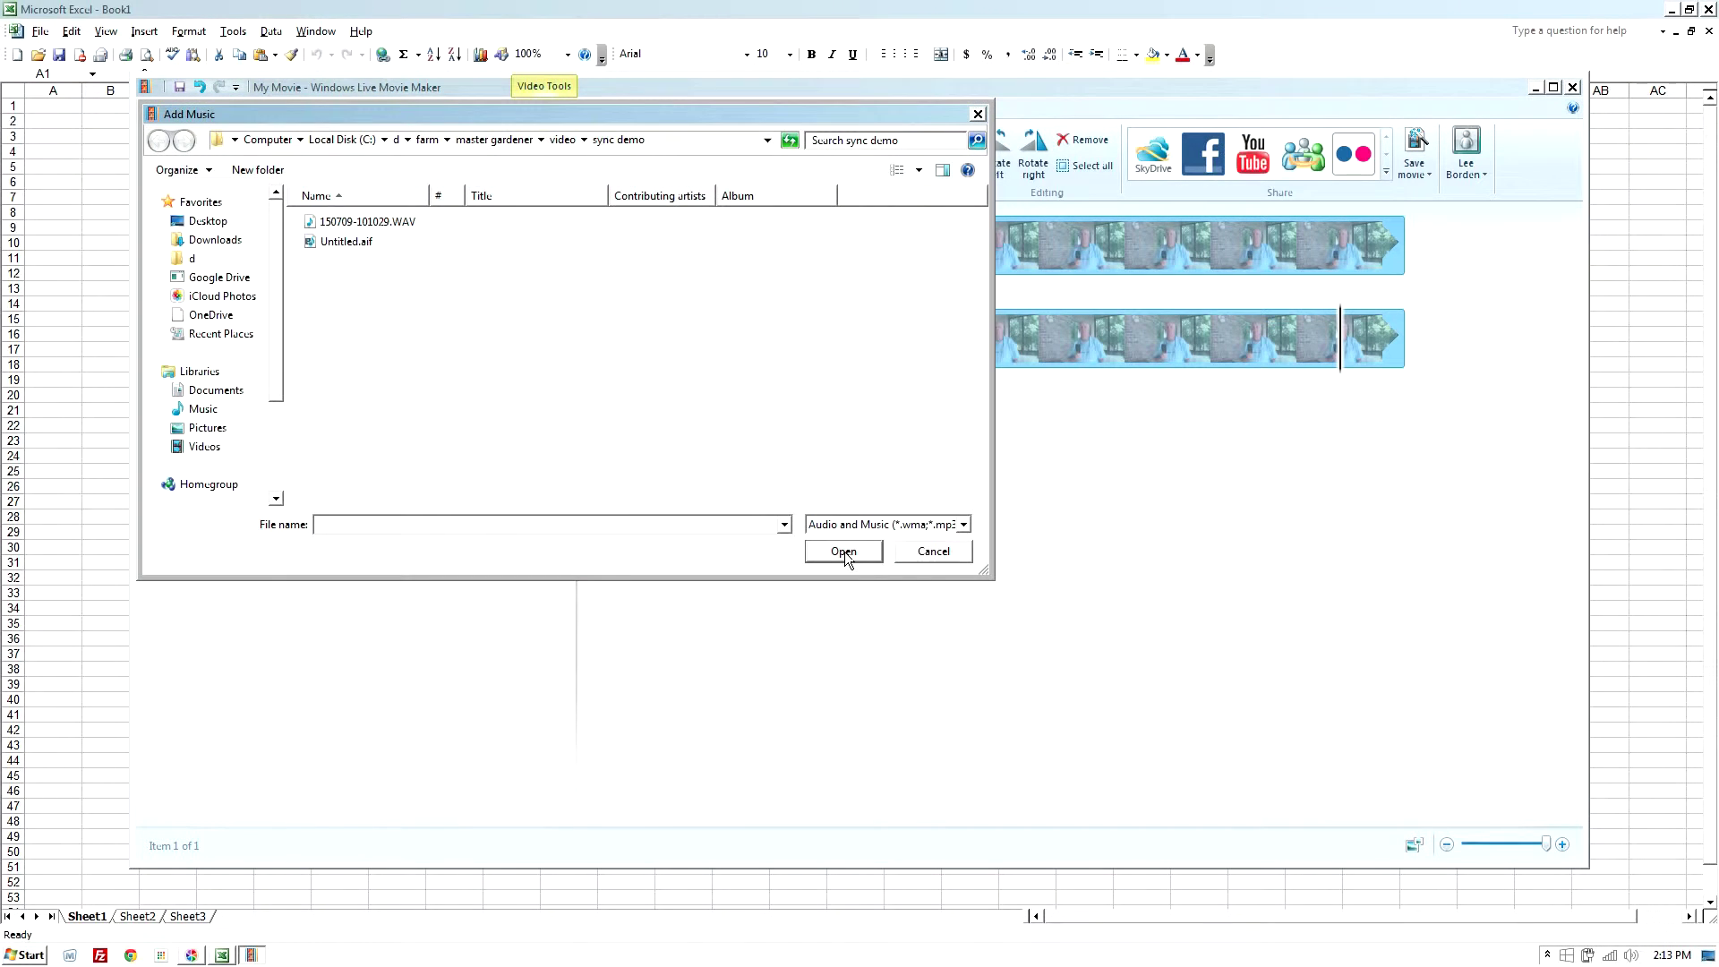
pyautogui.doubleClick(339, 243)
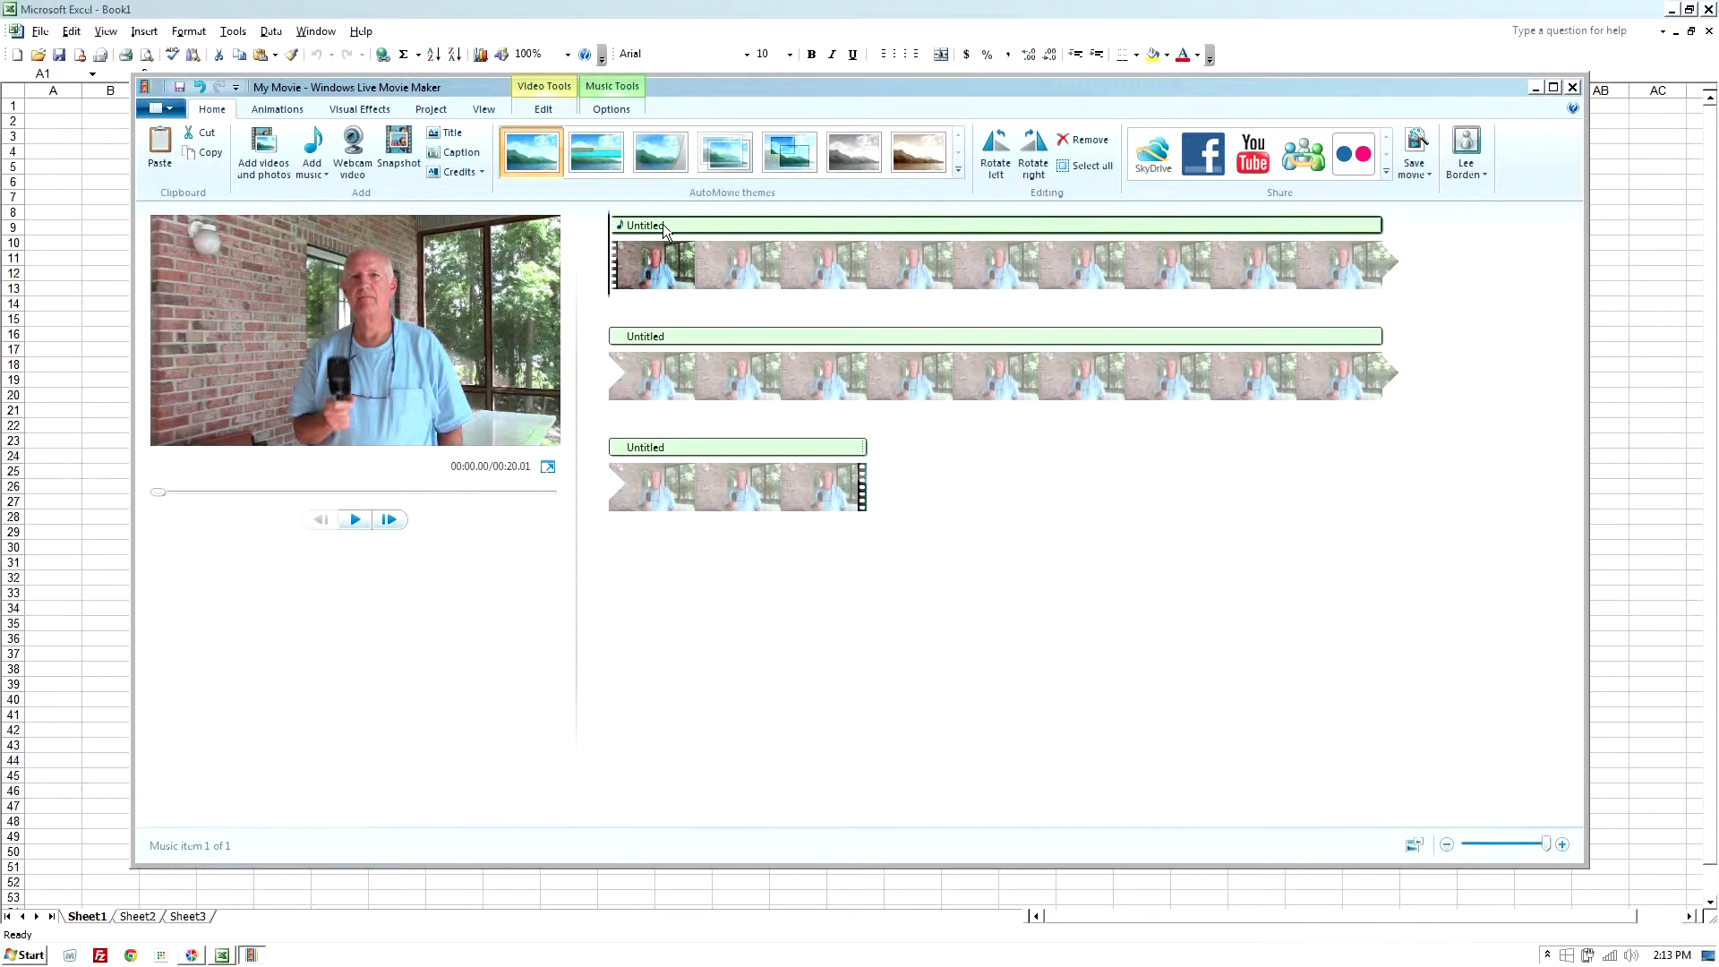
pyautogui.hotkey('ctrl', 'a')
pyautogui.press('space')
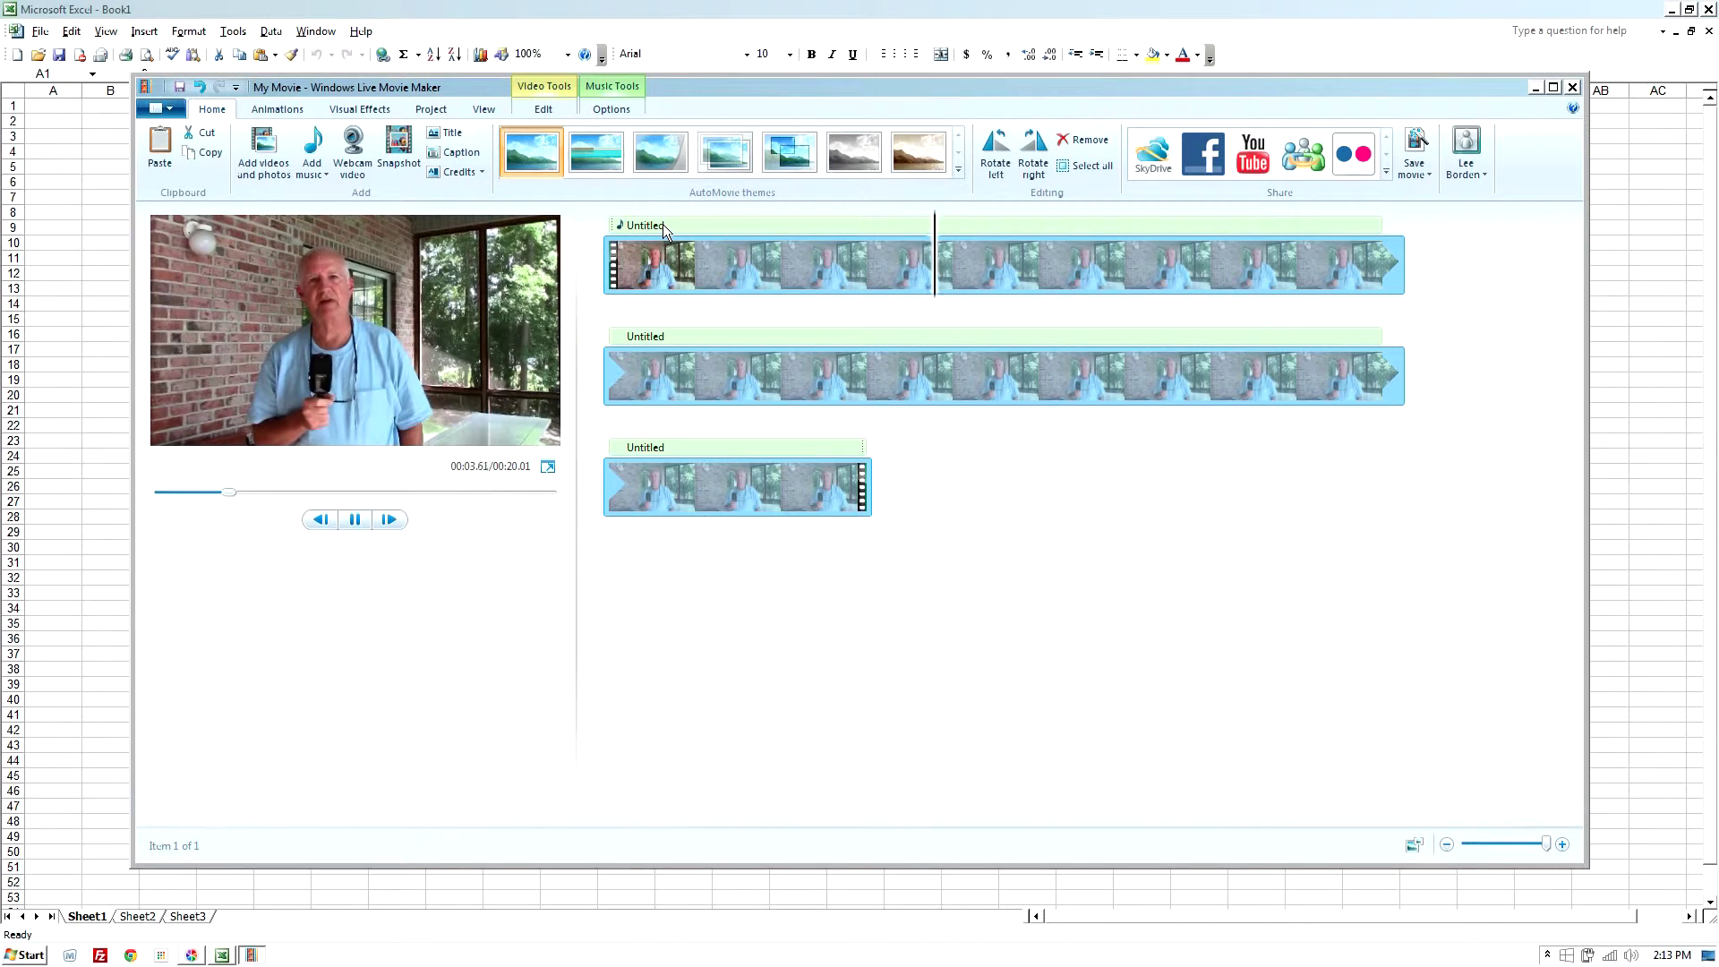
pyautogui.press('space')
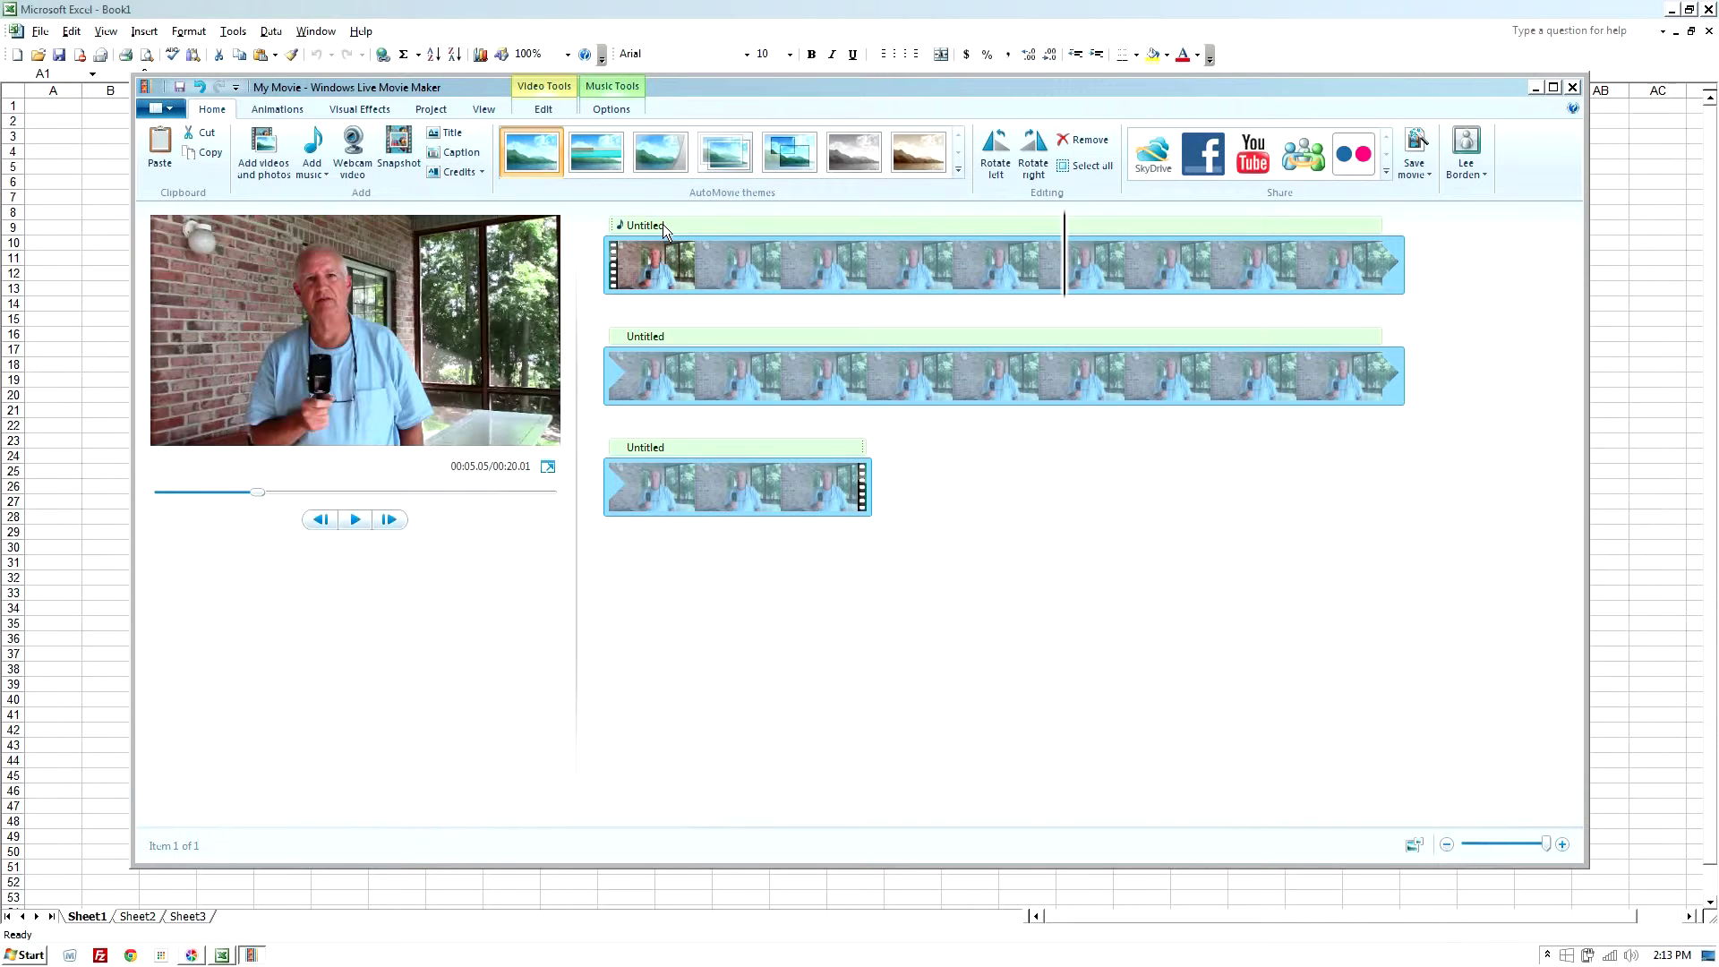
pyautogui.press('space')
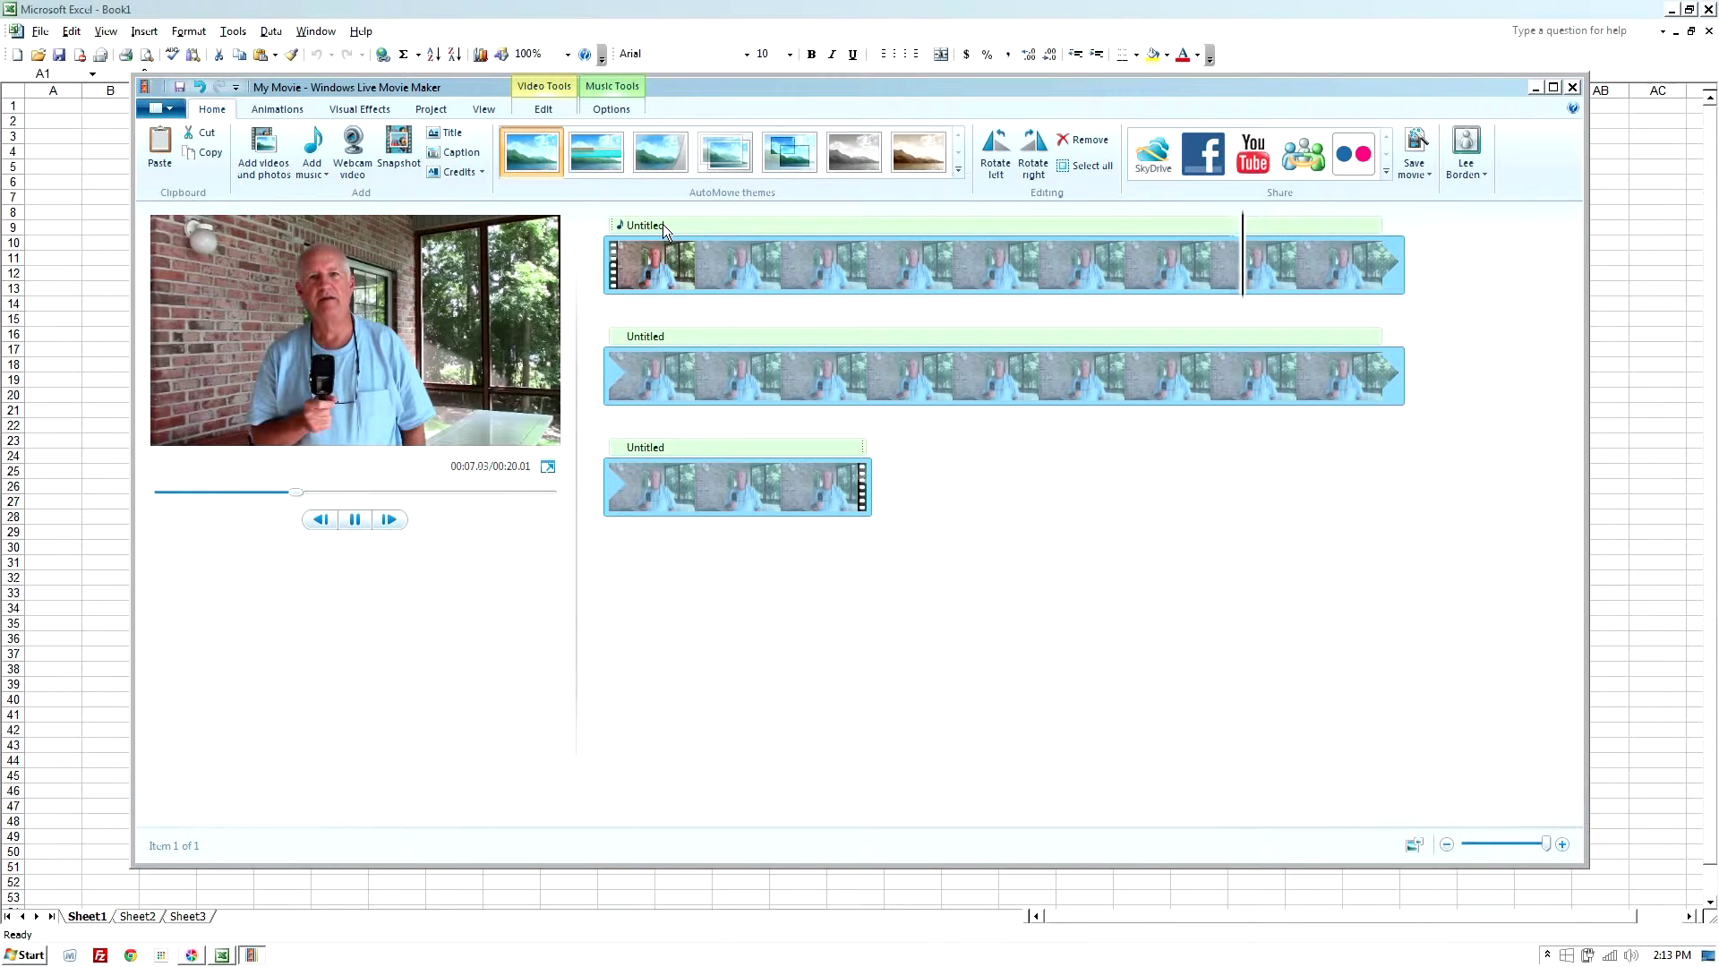
pyautogui.press('space')
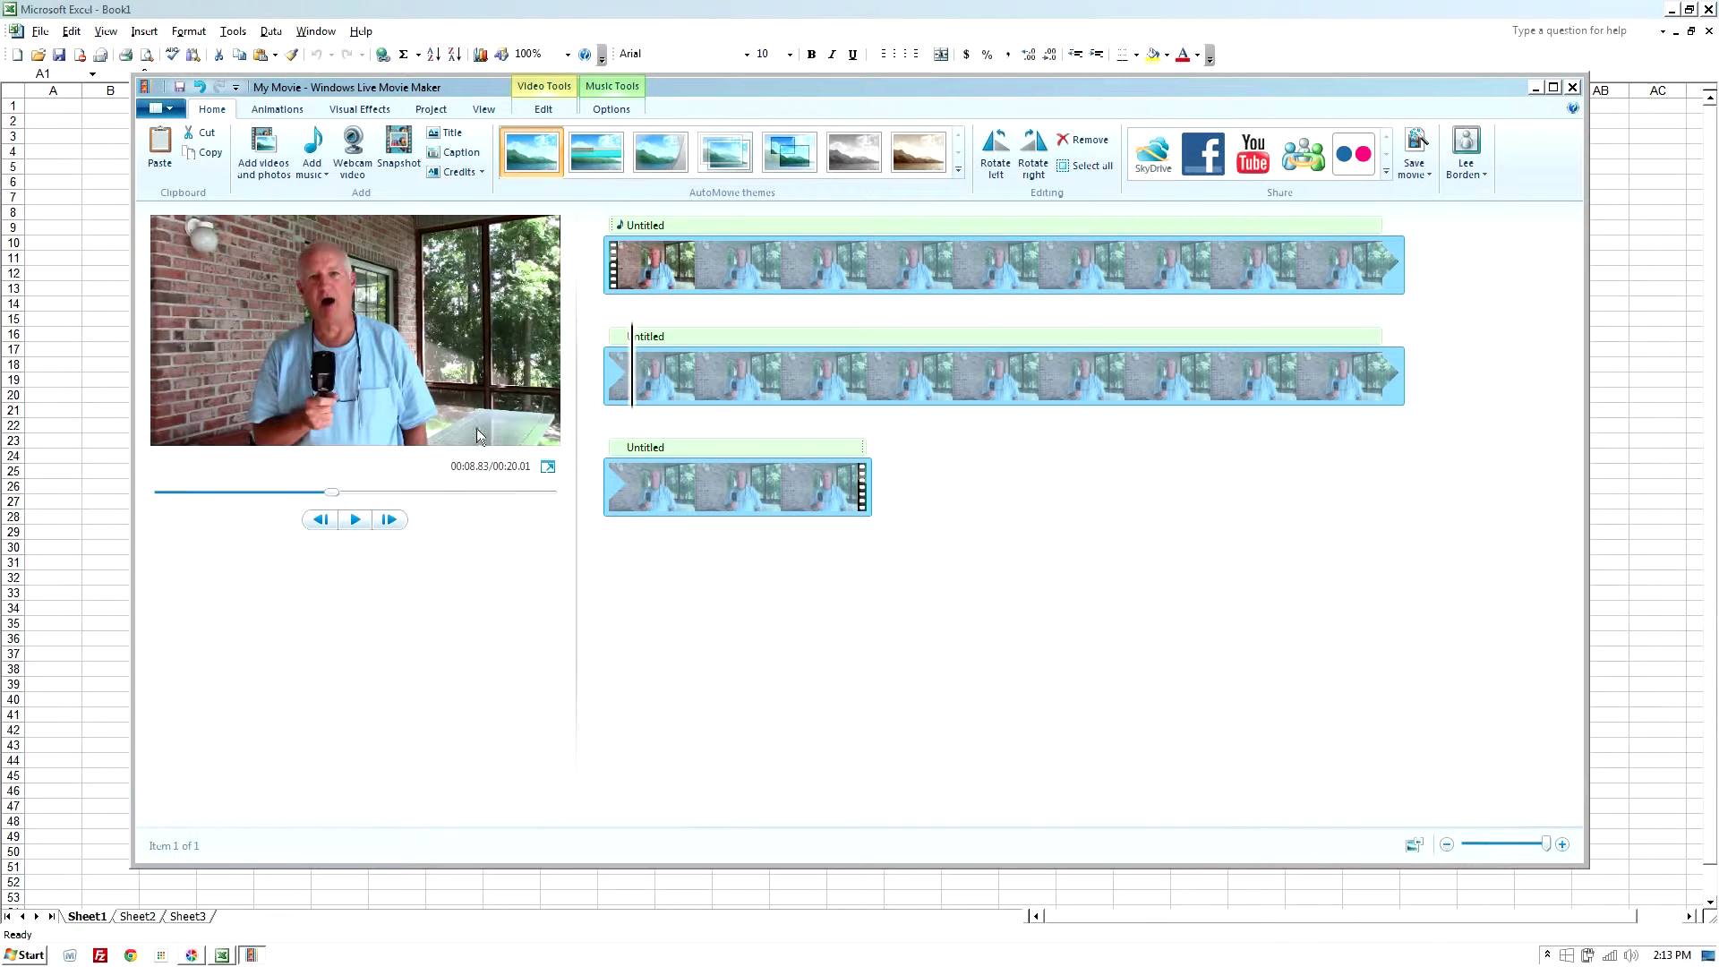
# - Record 8.83 in Excel cell A2 and return to Movie Maker
pyautogui.click(41, 122)
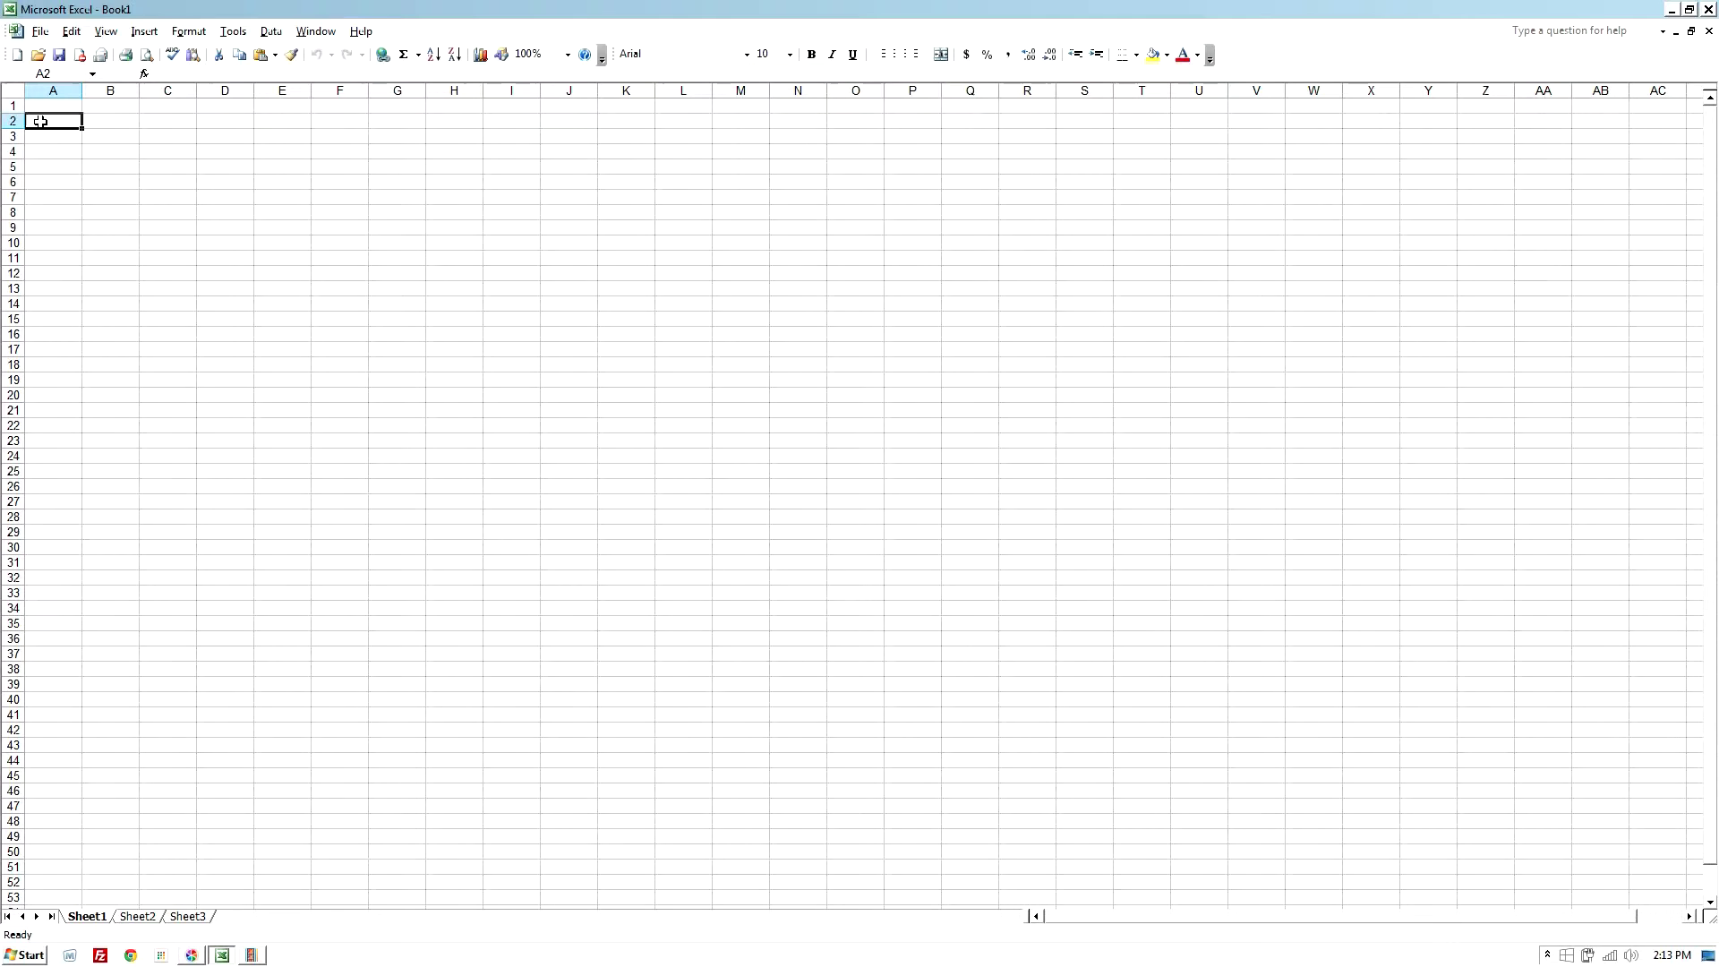
pyautogui.write('8.83')
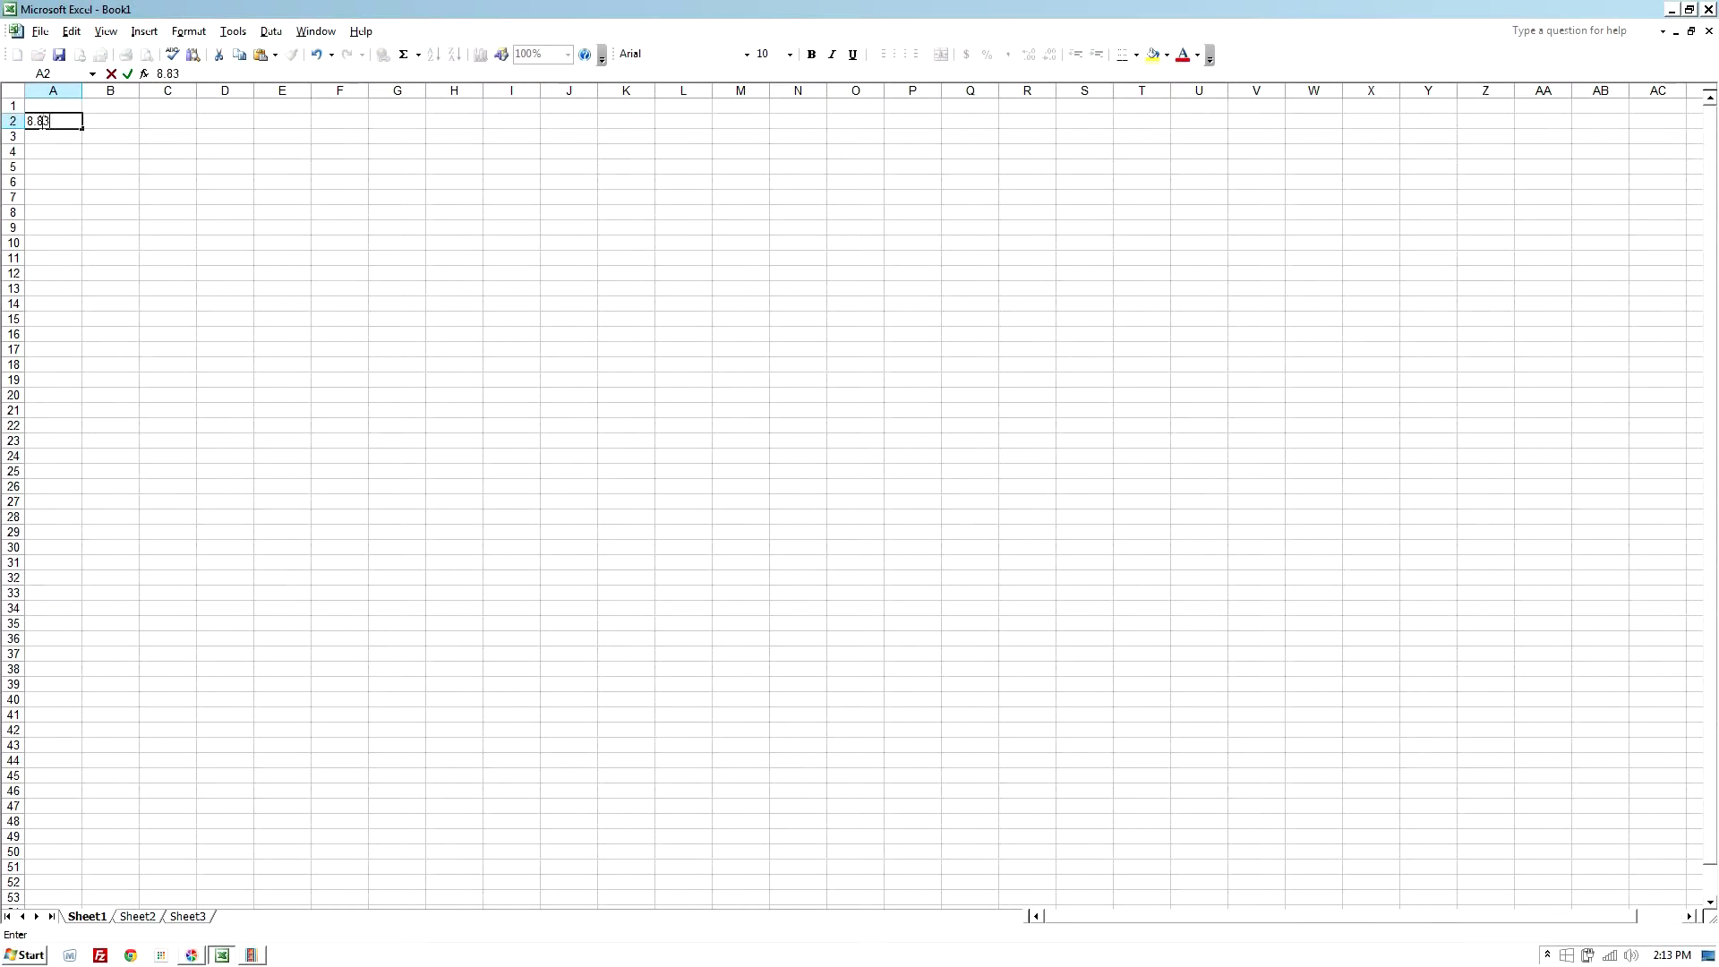
pyautogui.press('Return')
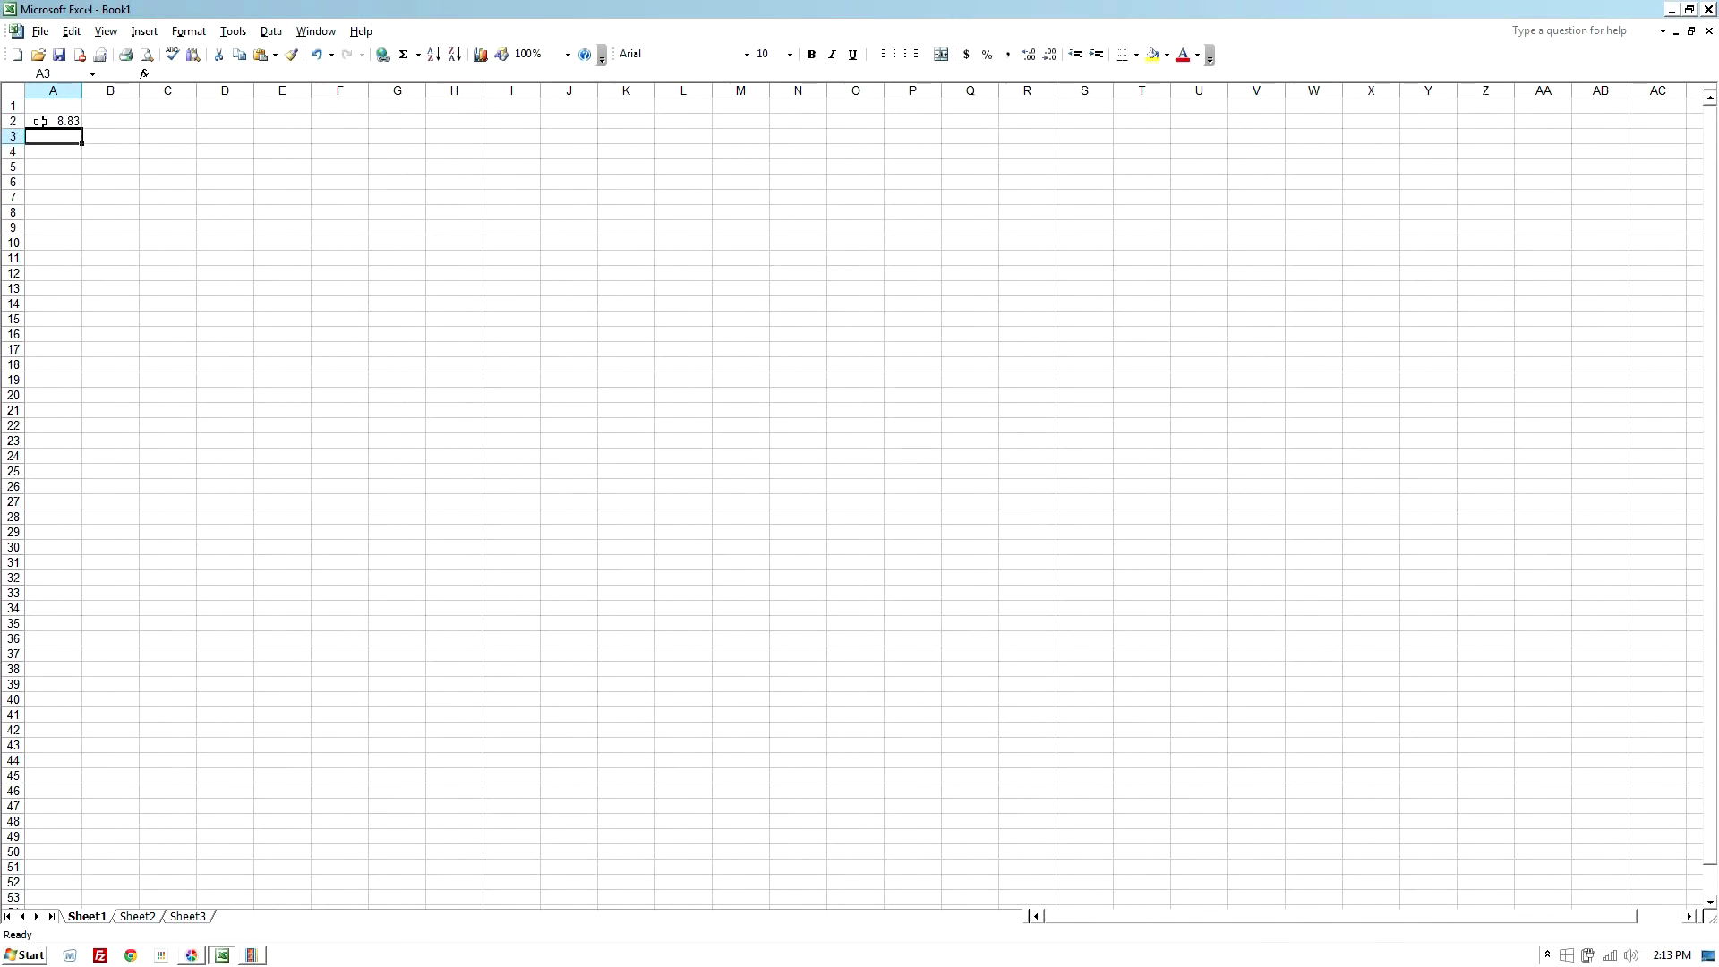
pyautogui.hotkey('alt', 'Tab')
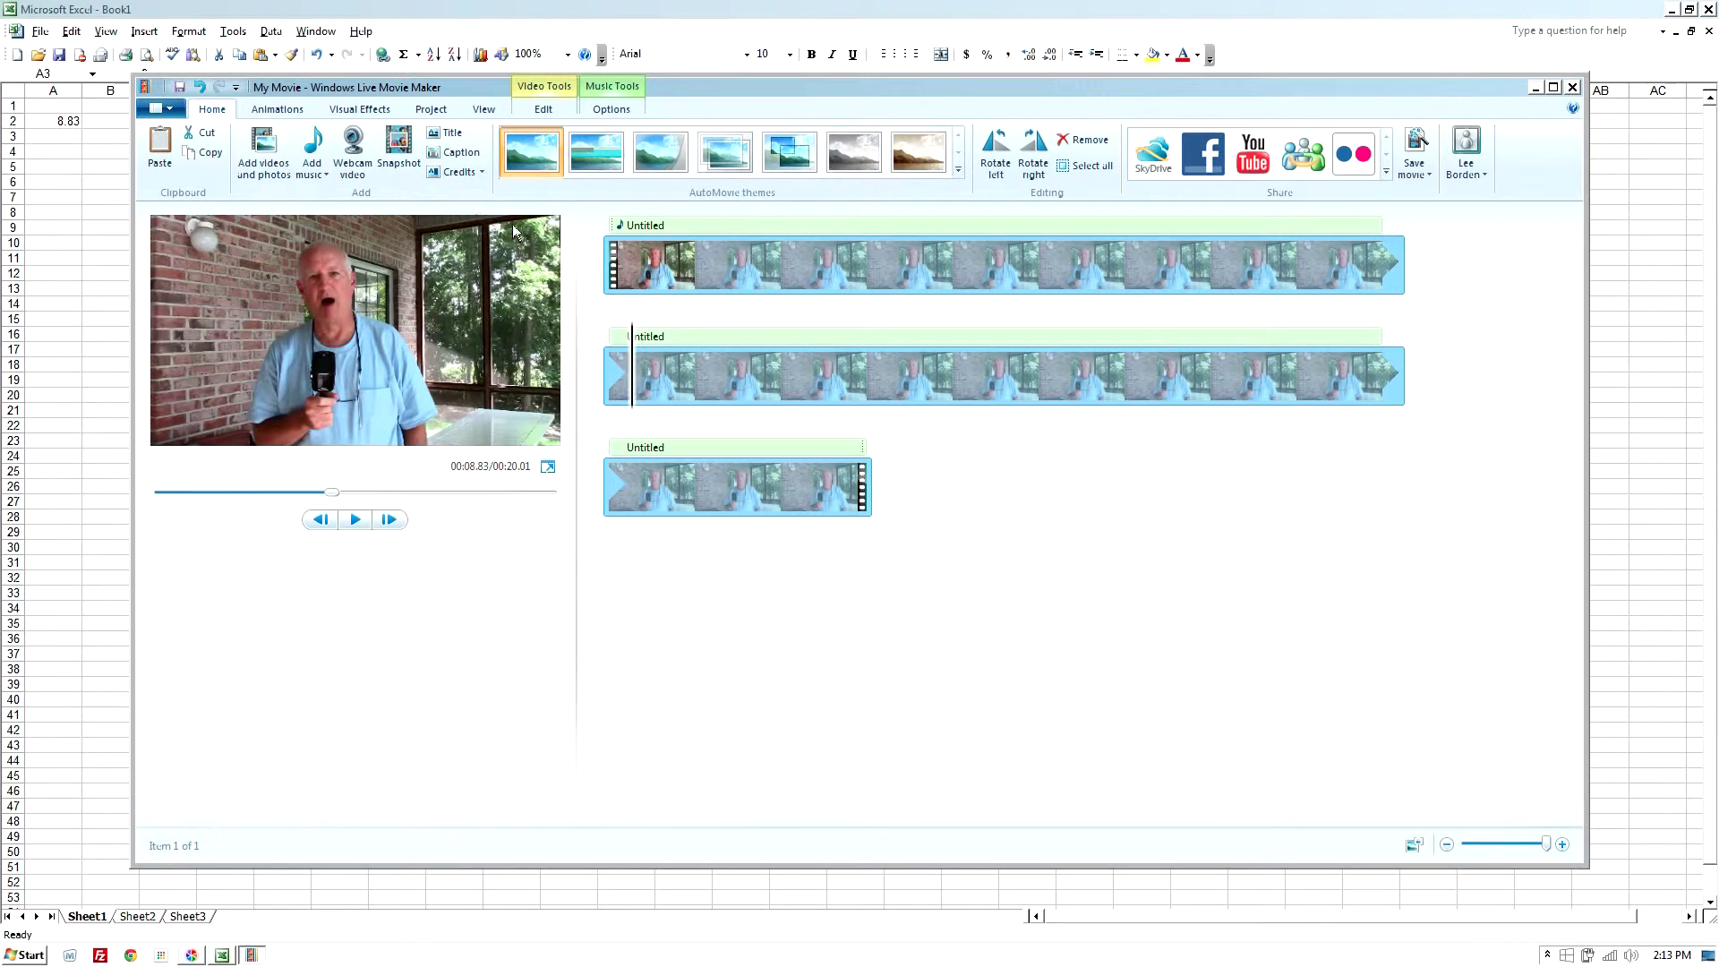
# - Play the preview on to pause at 00:11.47, then bring Excel forward at cell A1
pyautogui.press('space')
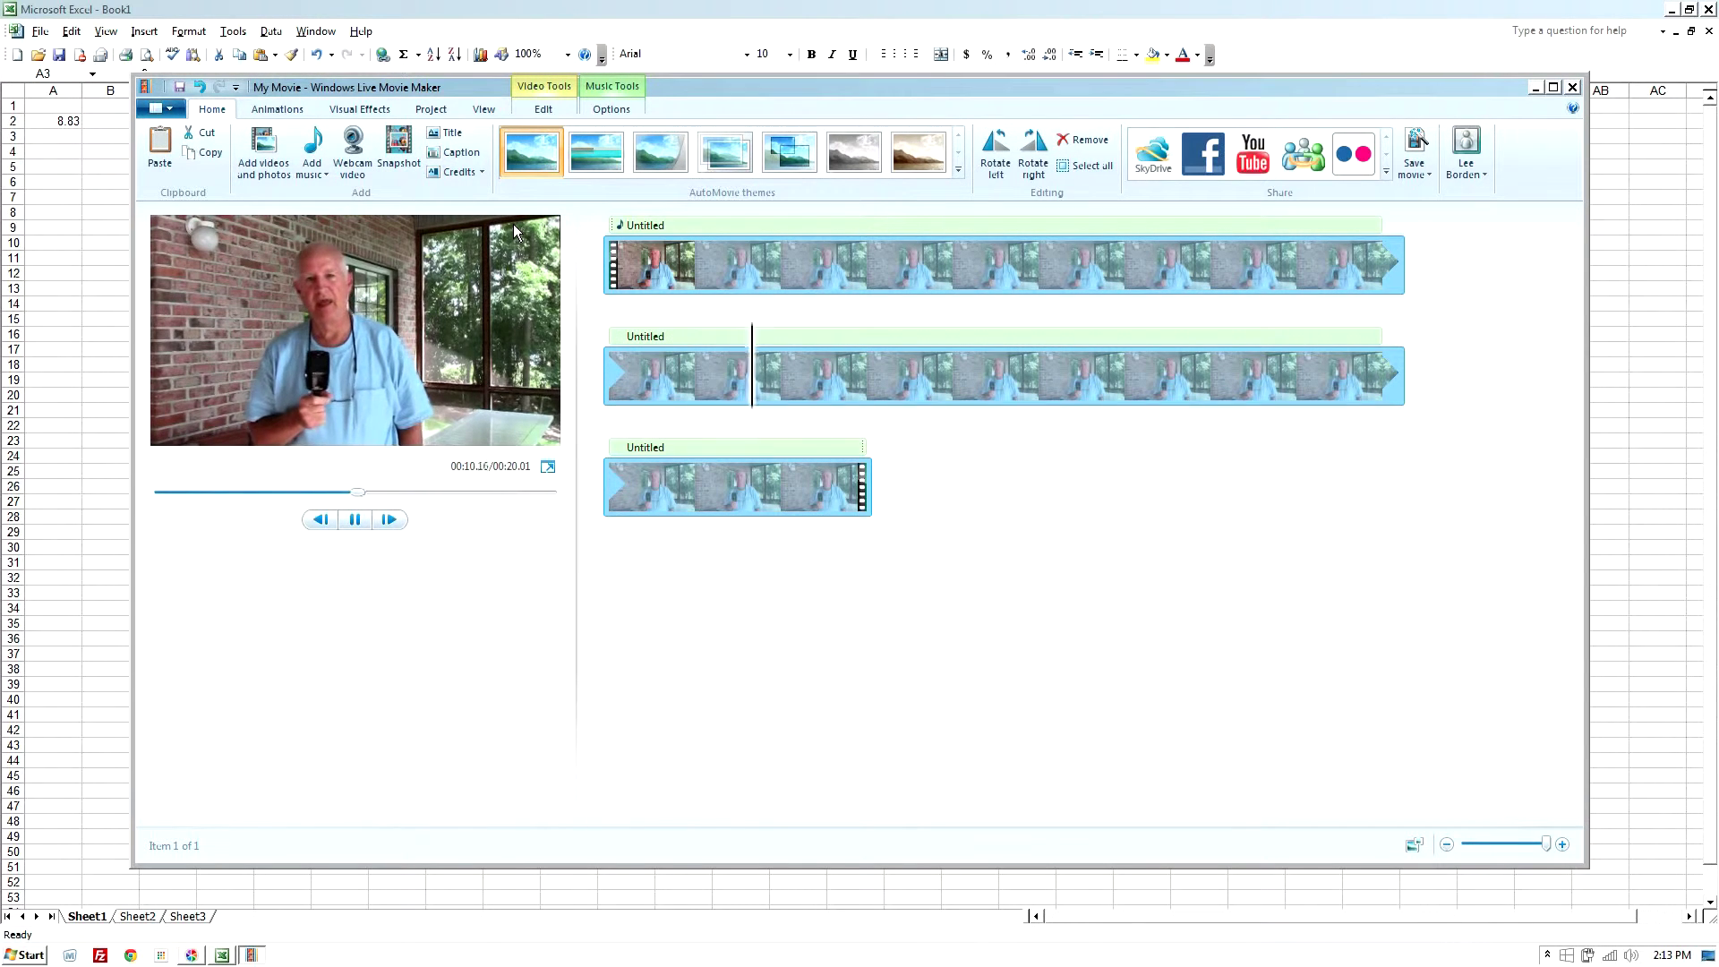
pyautogui.press('space')
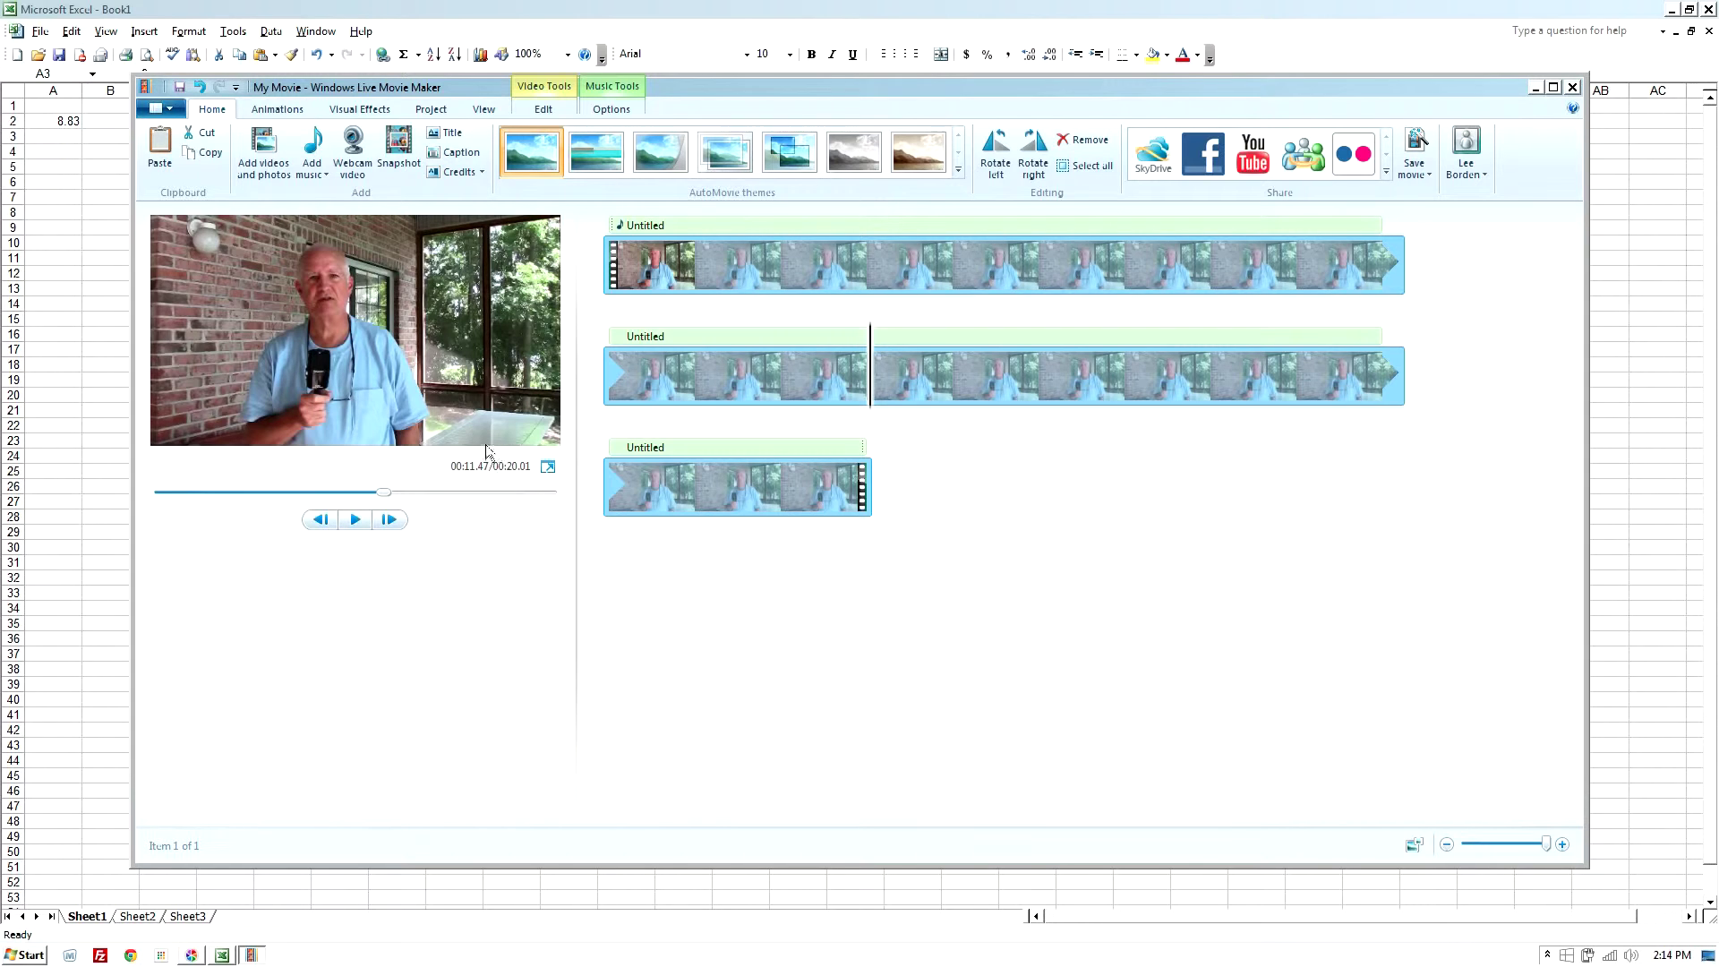
pyautogui.click(45, 105)
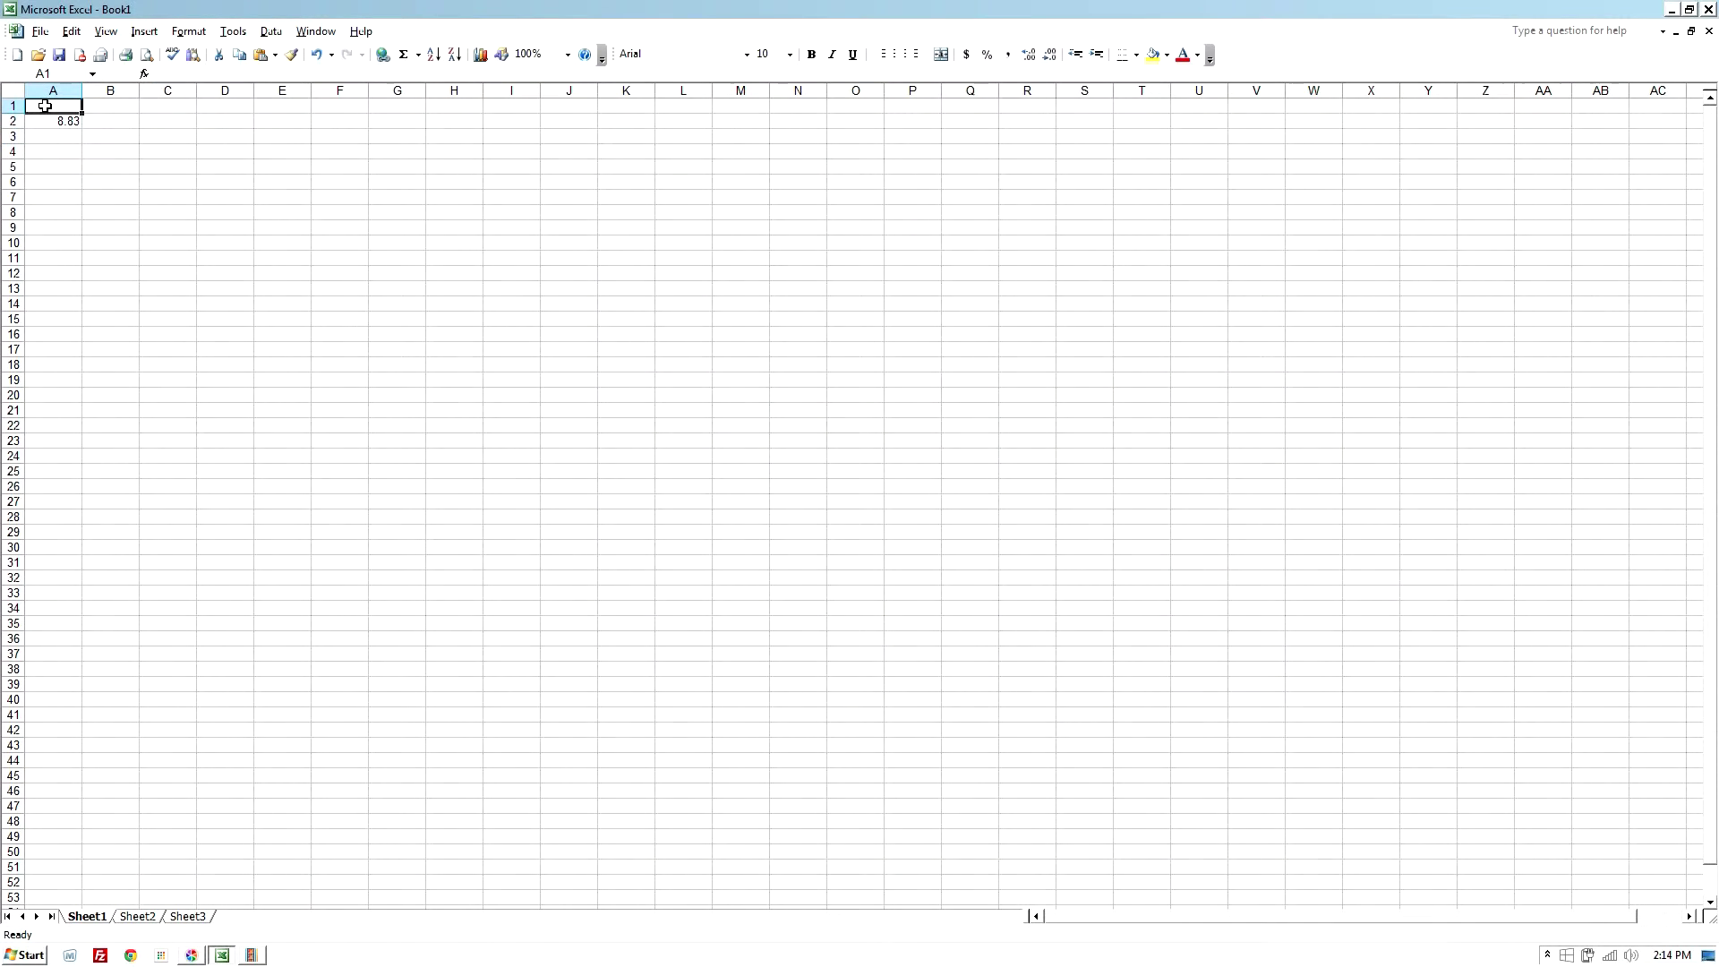
# - Enter 11.47 in Excel cell A1 and return to Movie Maker
pyautogui.write('11')
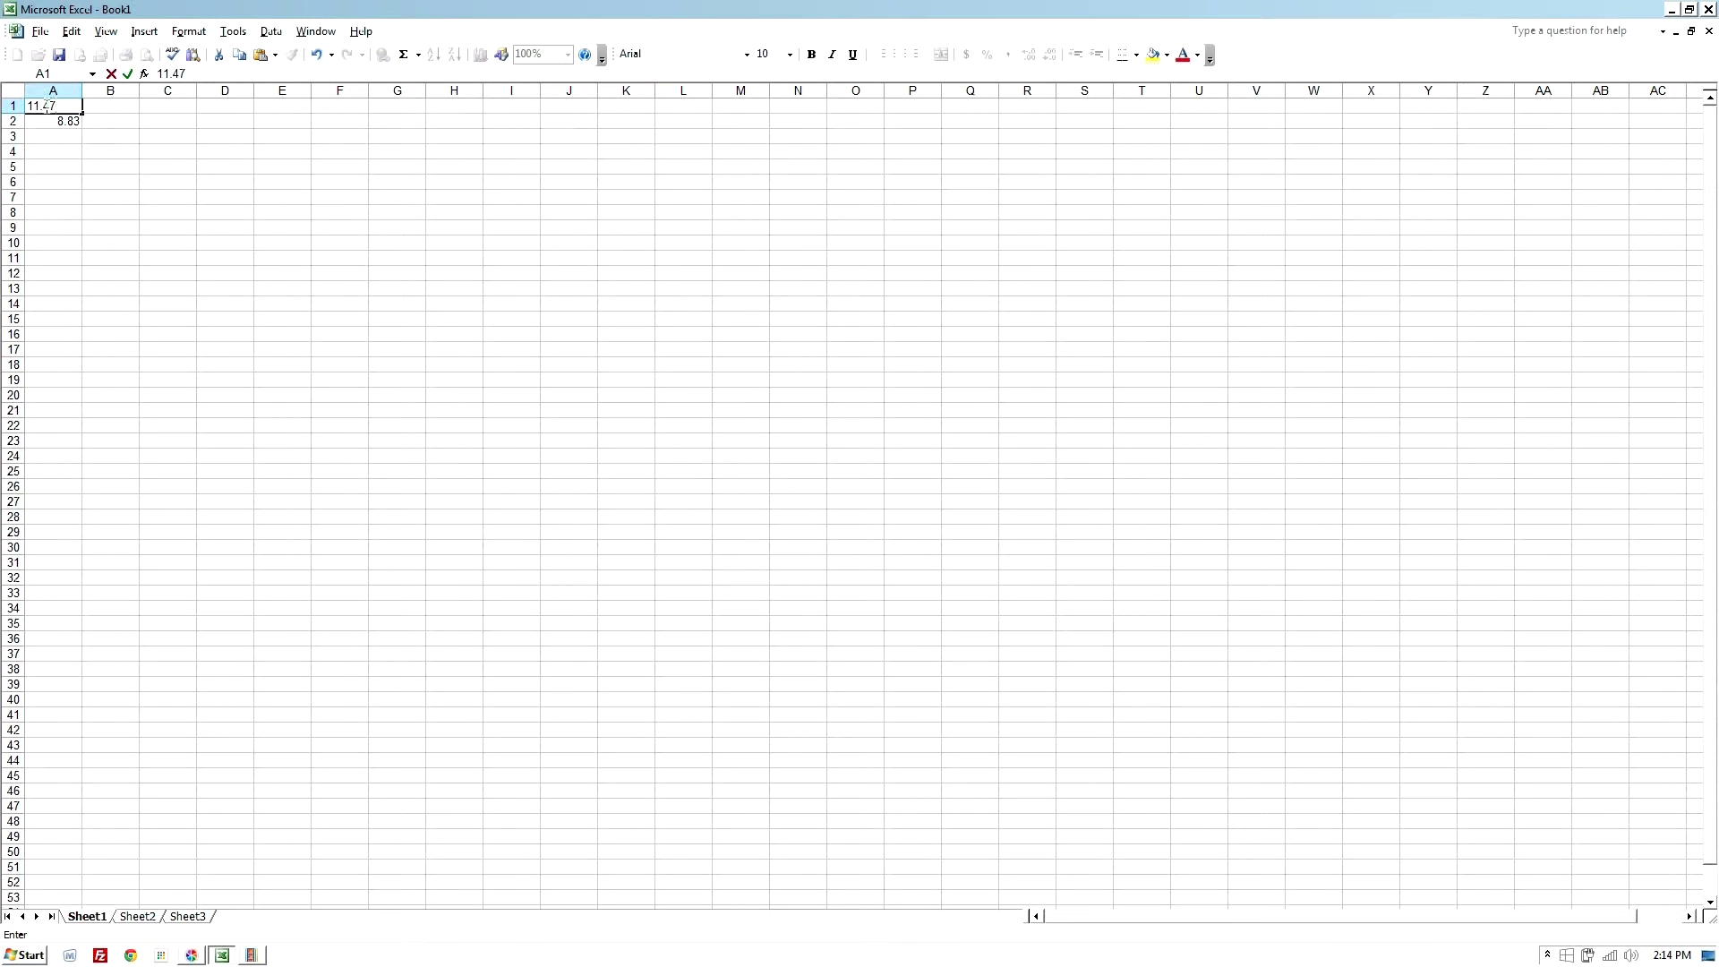
pyautogui.write('.47')
pyautogui.press('Return')
pyautogui.hotkey('alt', 'Tab')
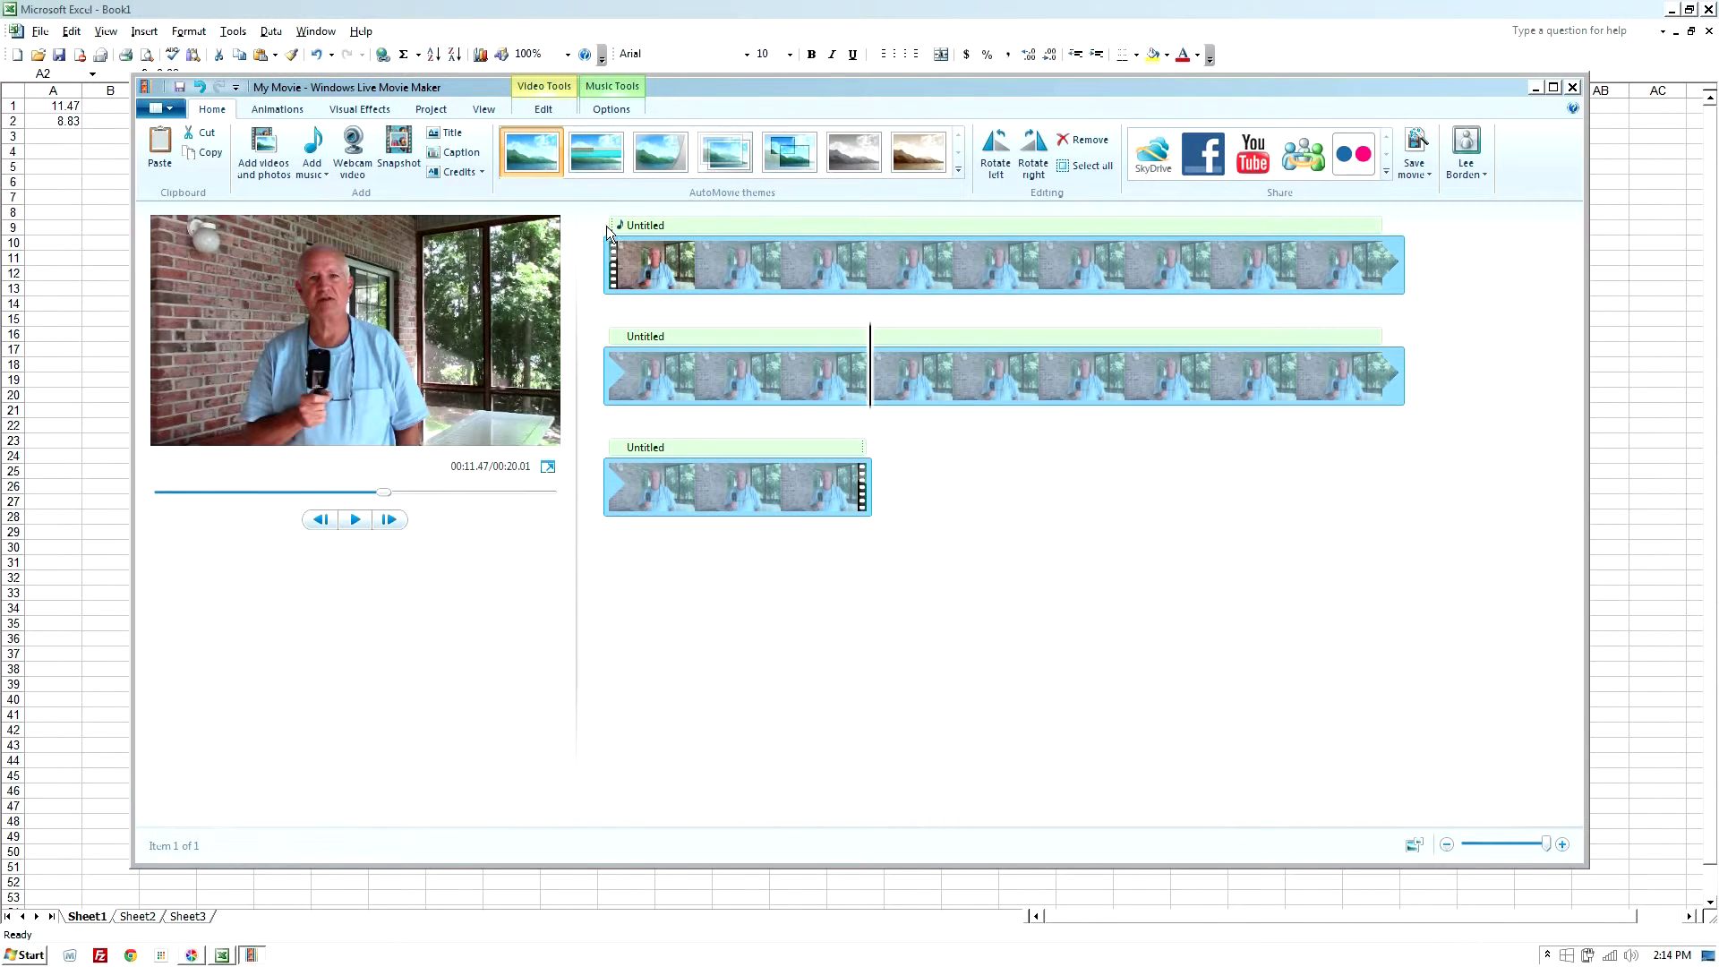
# - Replay the preview from the movie start and pause it at 00:11.45
pyautogui.click(610, 274)
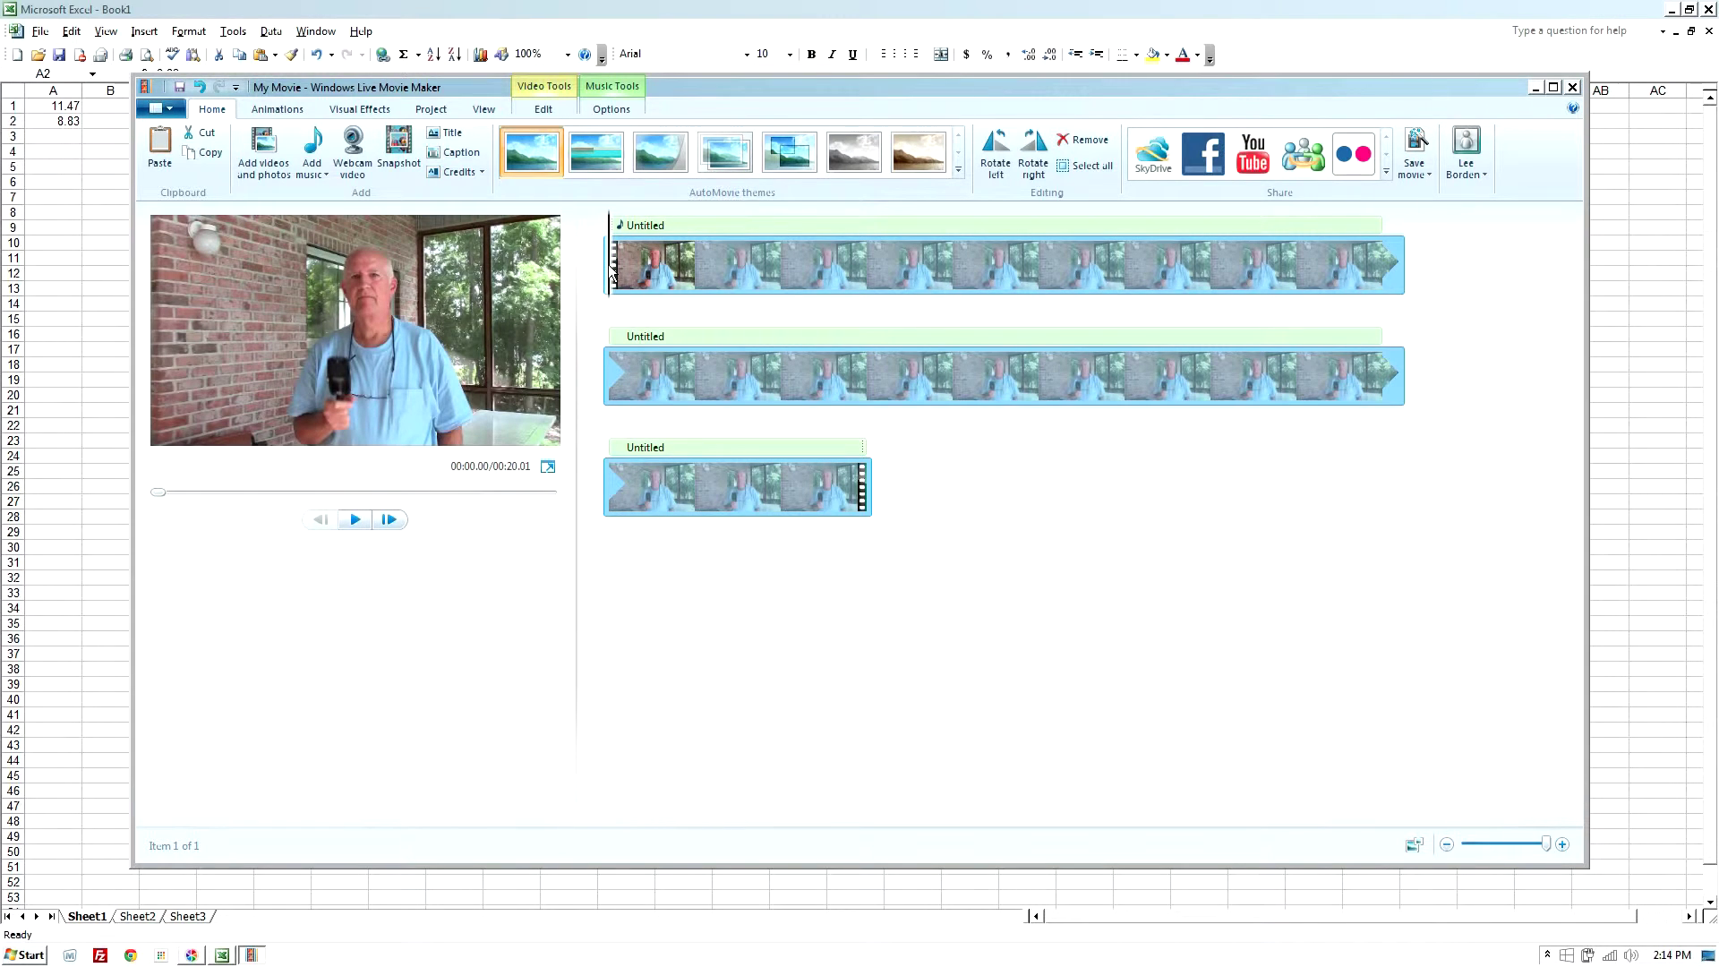
pyautogui.press('space')
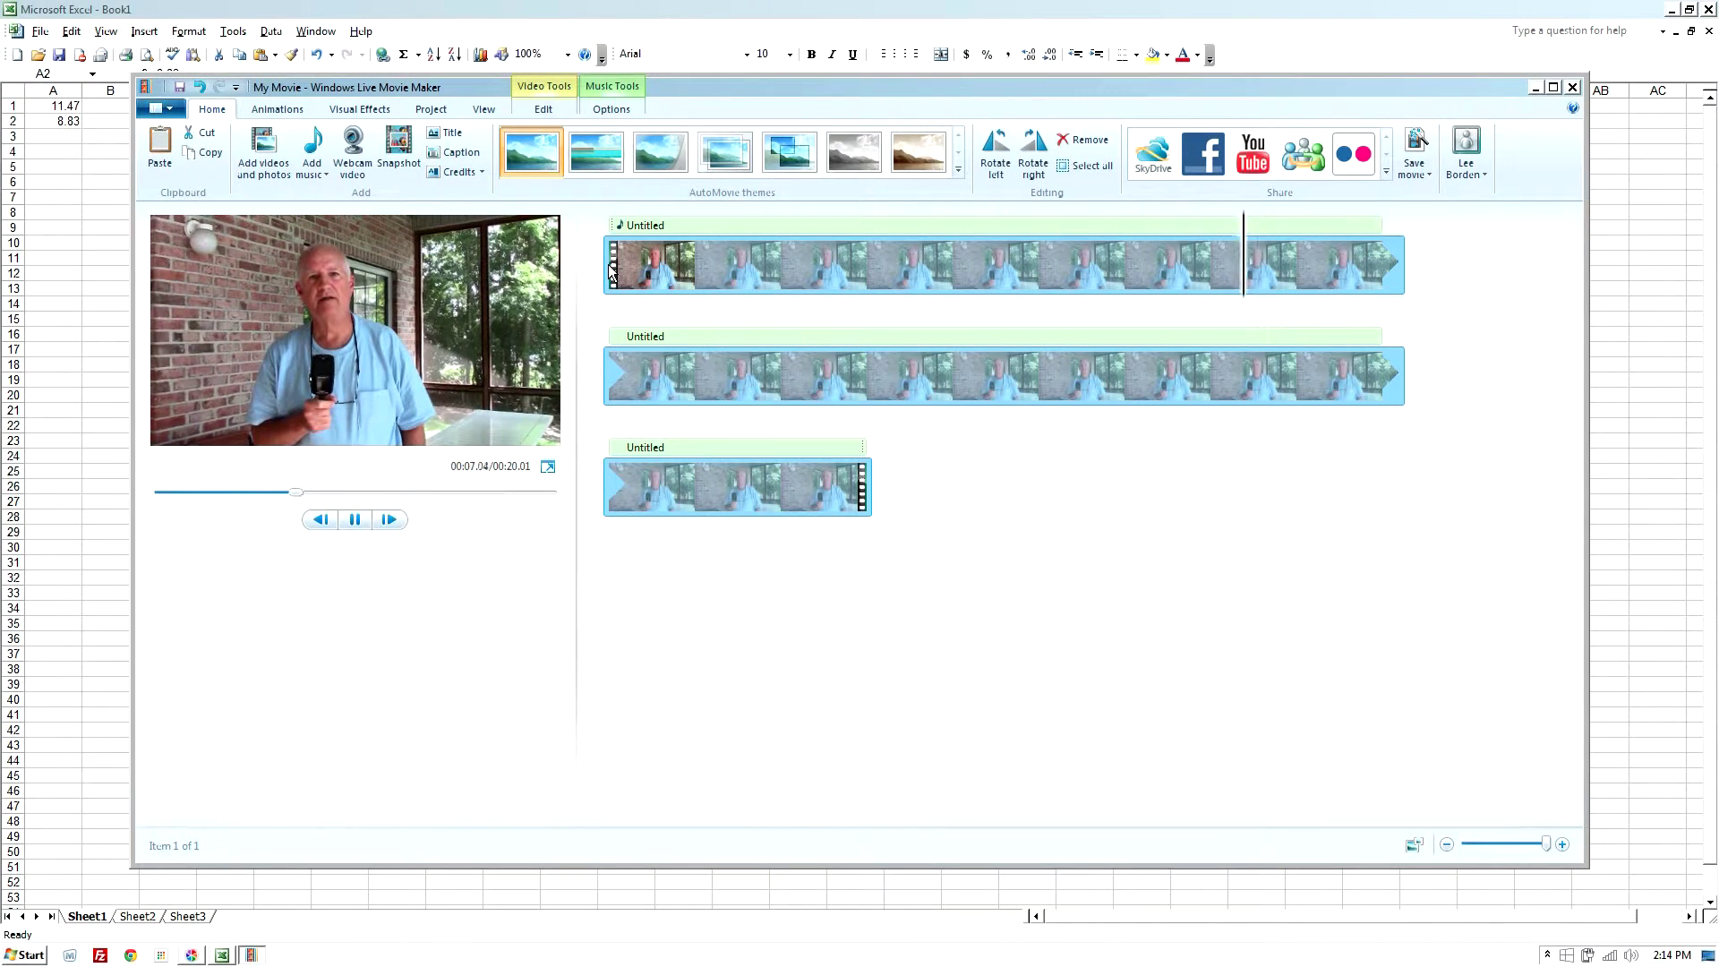
pyautogui.press('space')
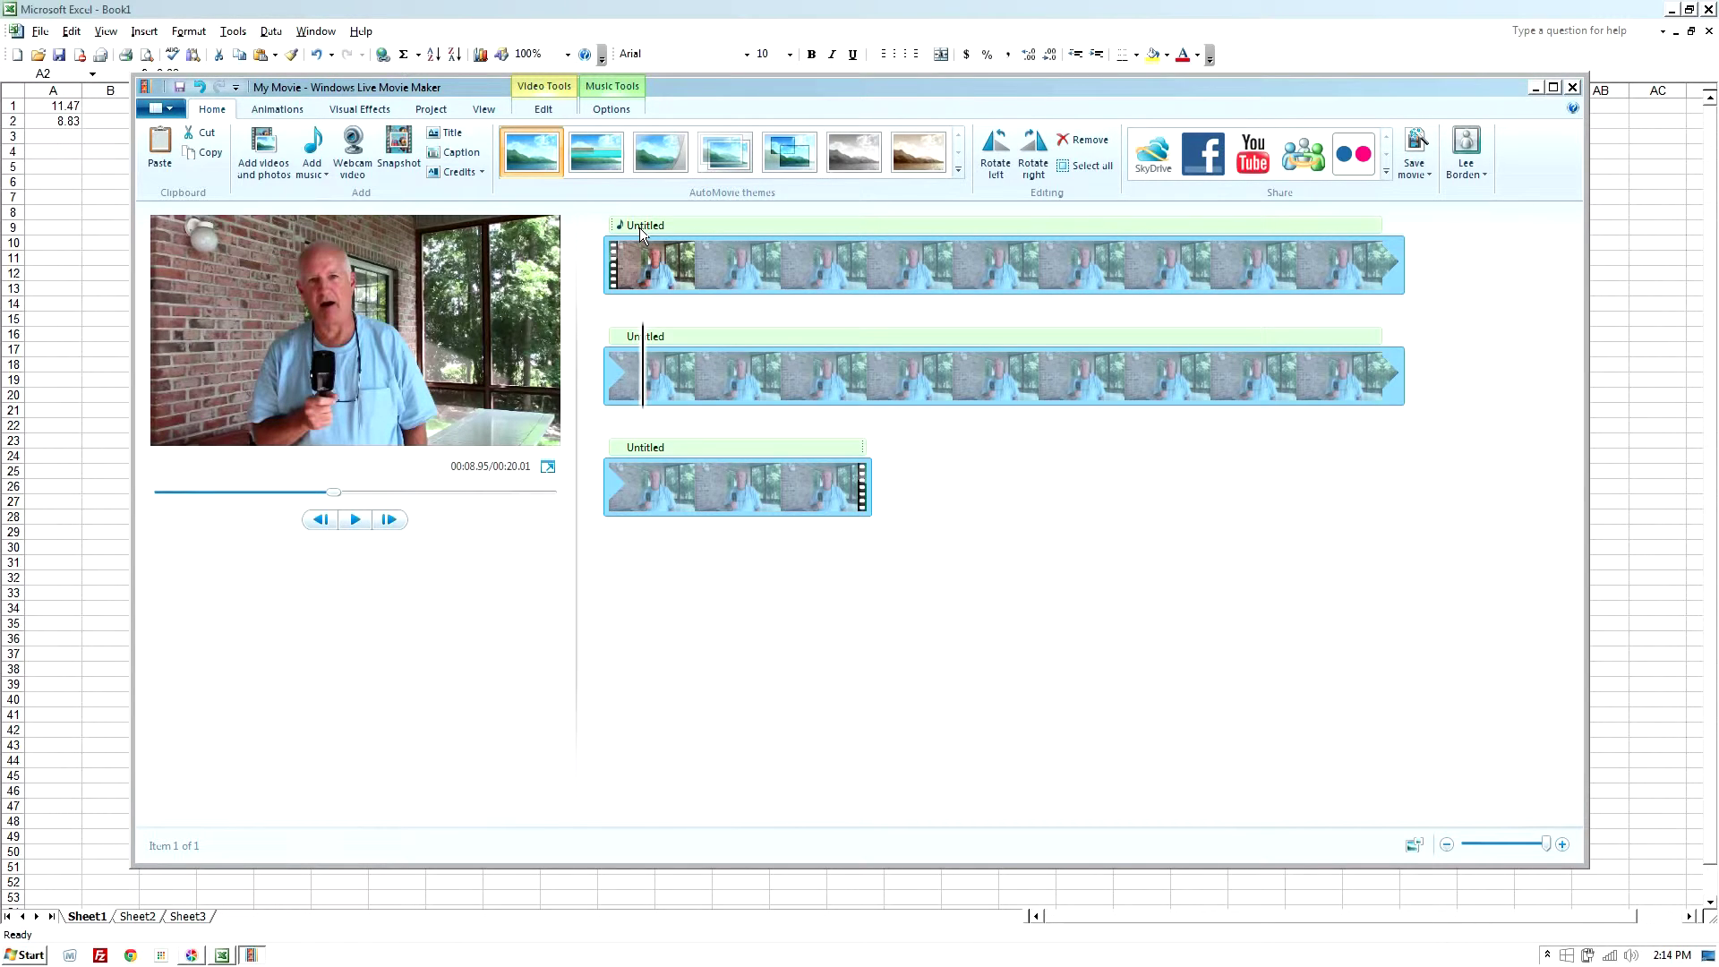
pyautogui.press('space')
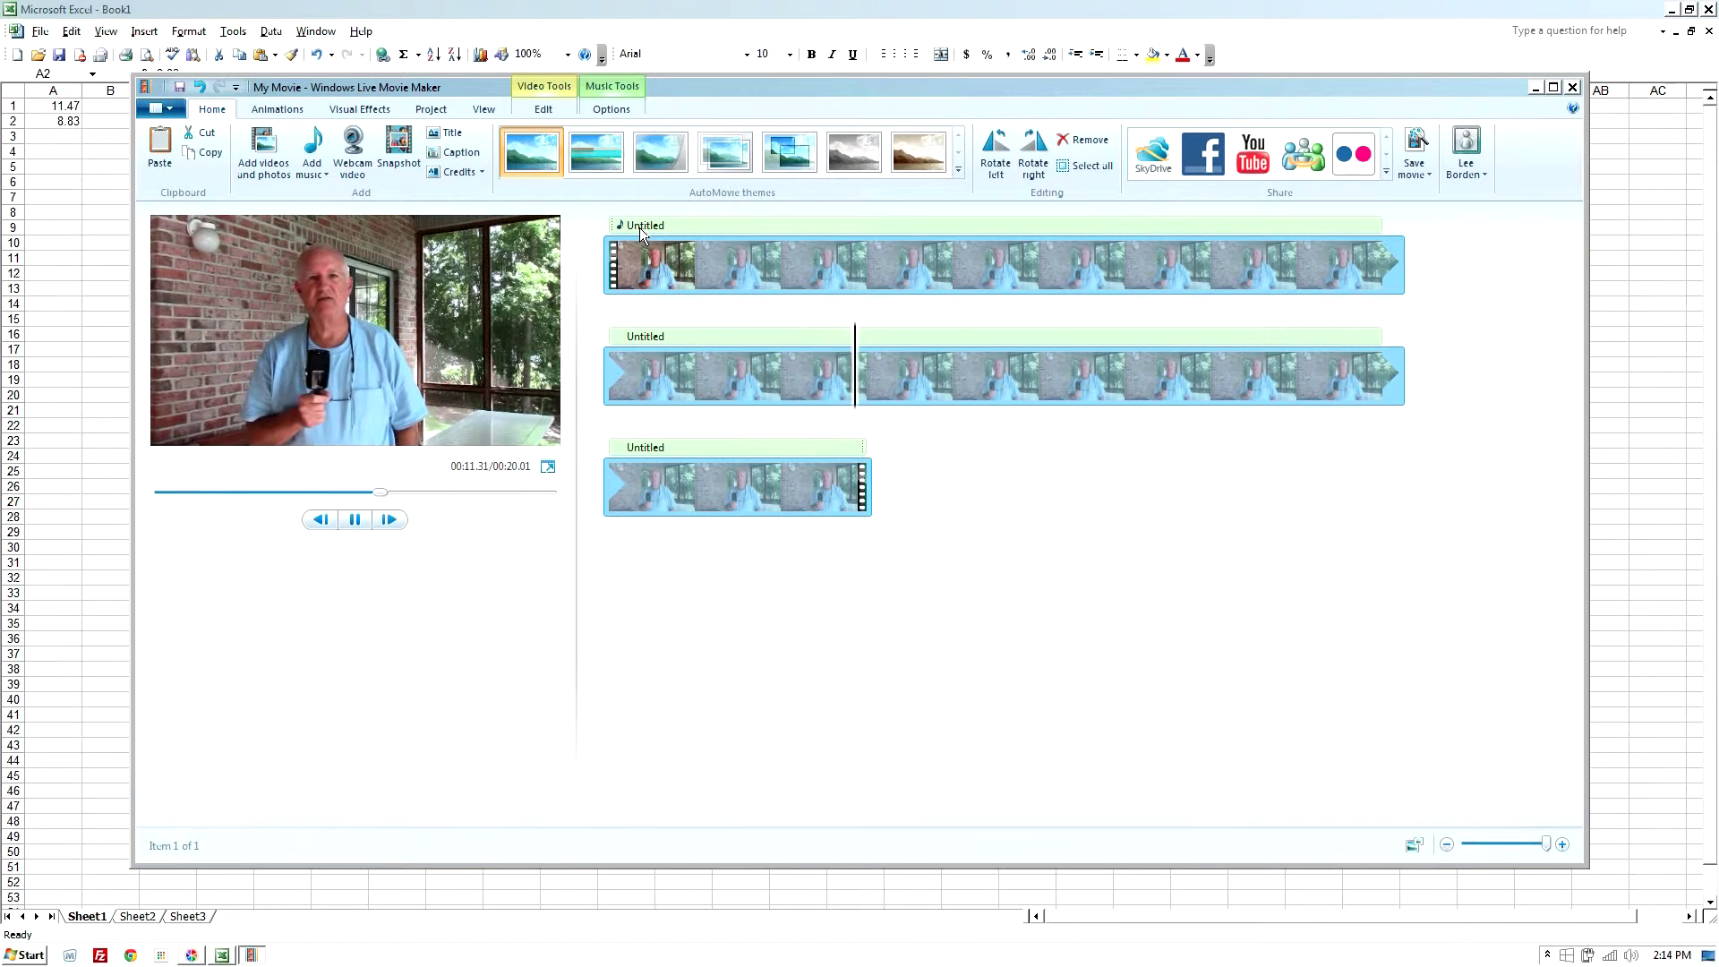
pyautogui.press('space')
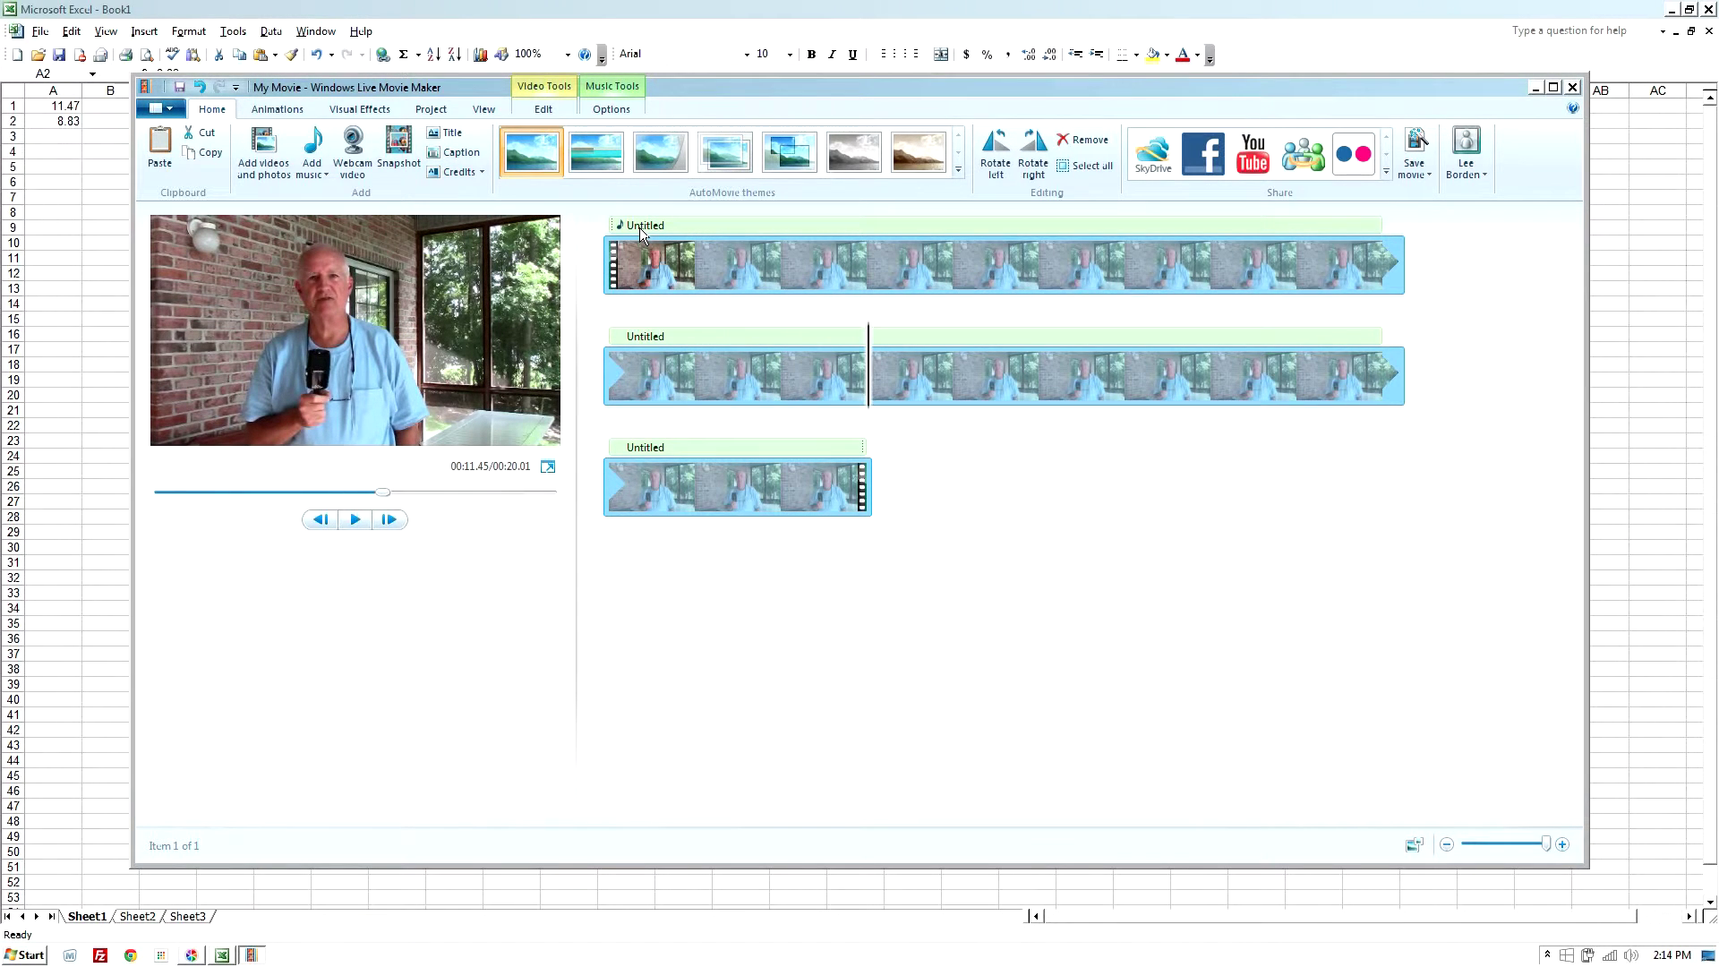
# - Put the formula +A1-A2 in Excel cell A3, giving 2.64, then return to Movie Maker
pyautogui.click(57, 136)
pyautogui.click(58, 136)
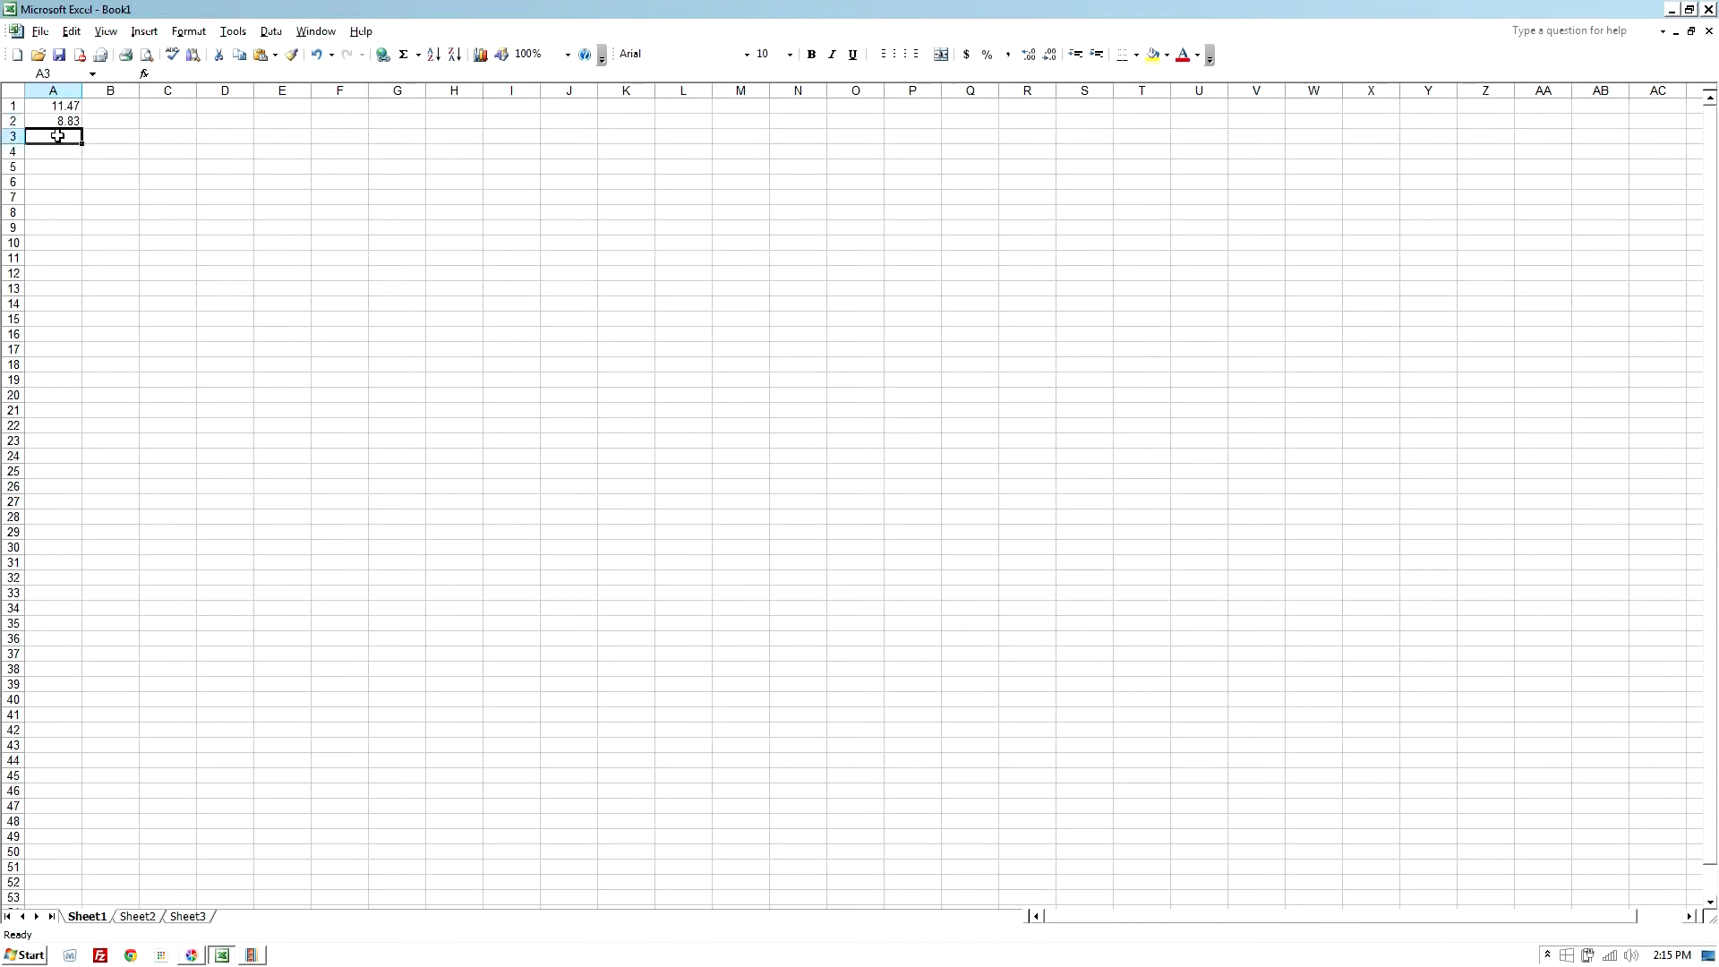
pyautogui.write('+')
pyautogui.click(55, 107)
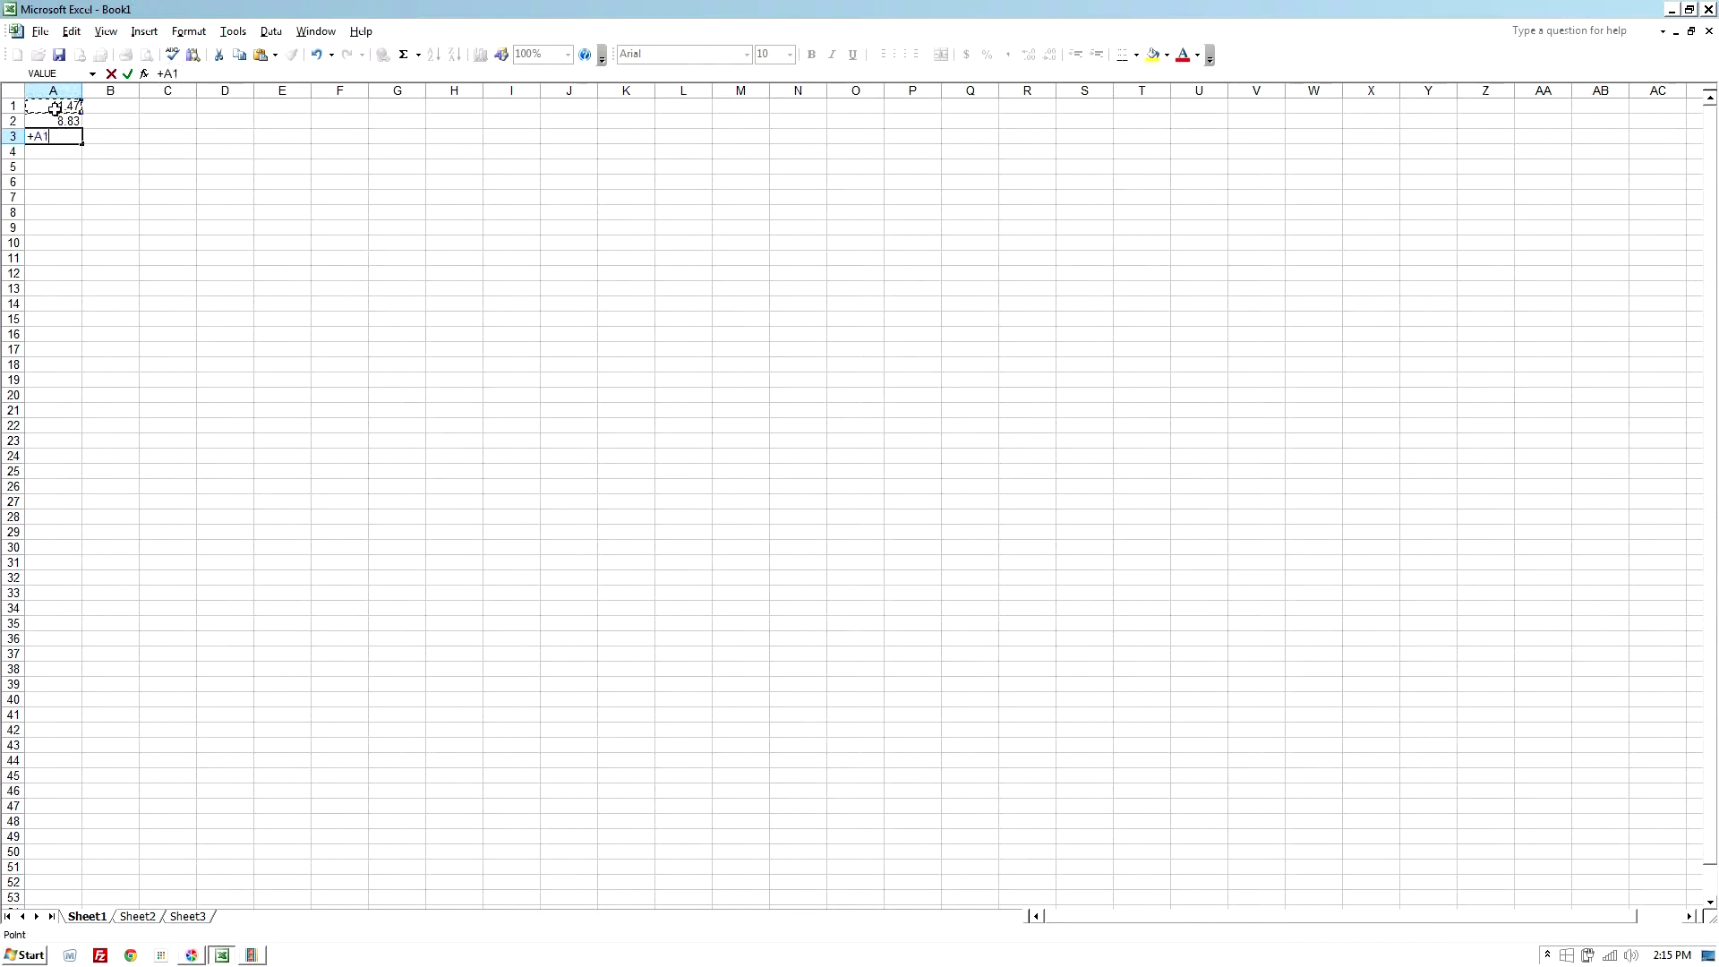
pyautogui.write('-')
pyautogui.click(67, 123)
pyautogui.press('Return')
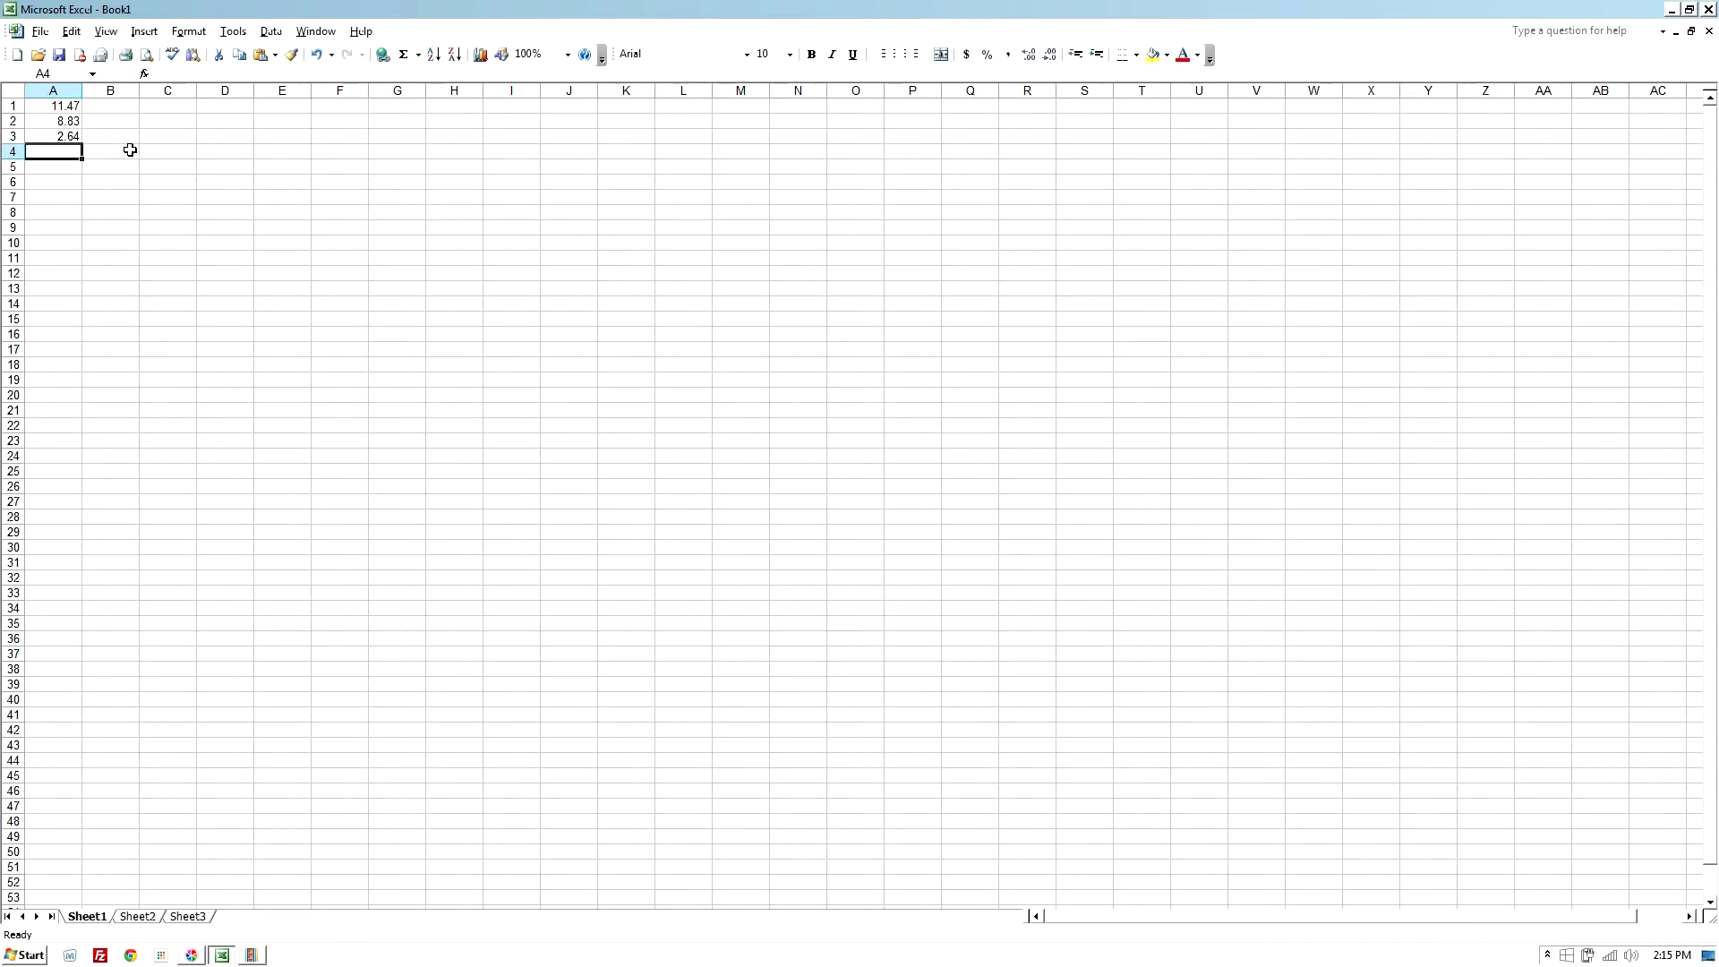
pyautogui.hotkey('alt', 'Tab')
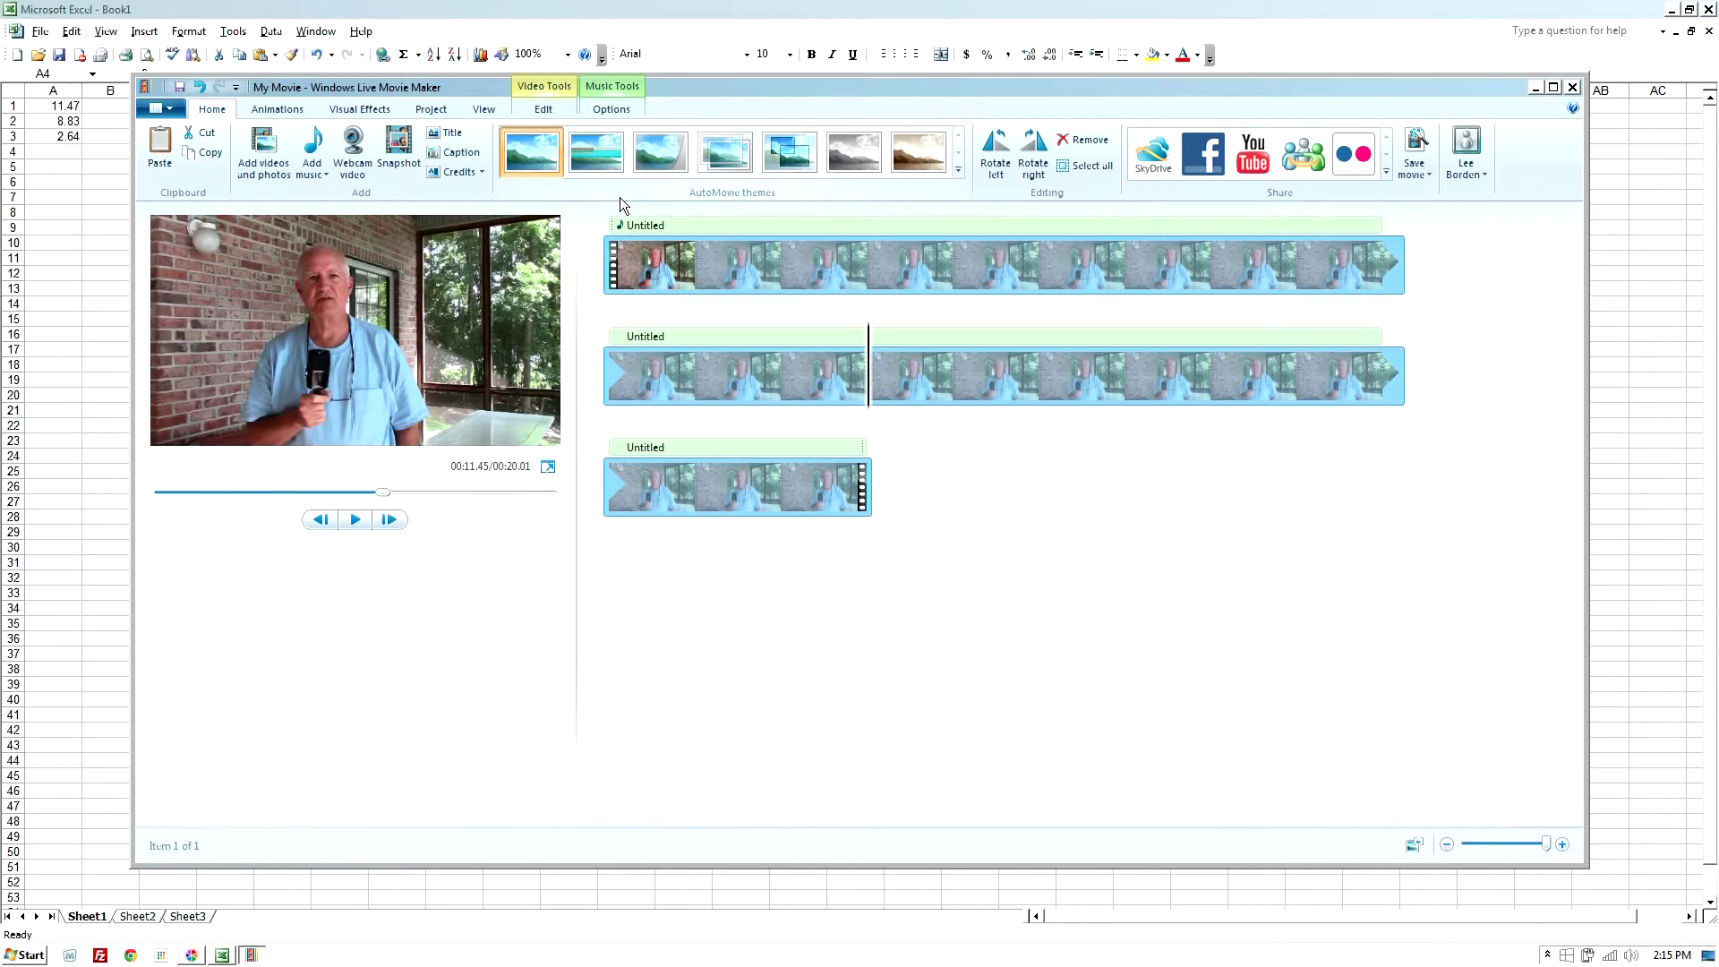
# - Enter 2.64 as the music track's start point in Music Tools Options
pyautogui.click(515, 145)
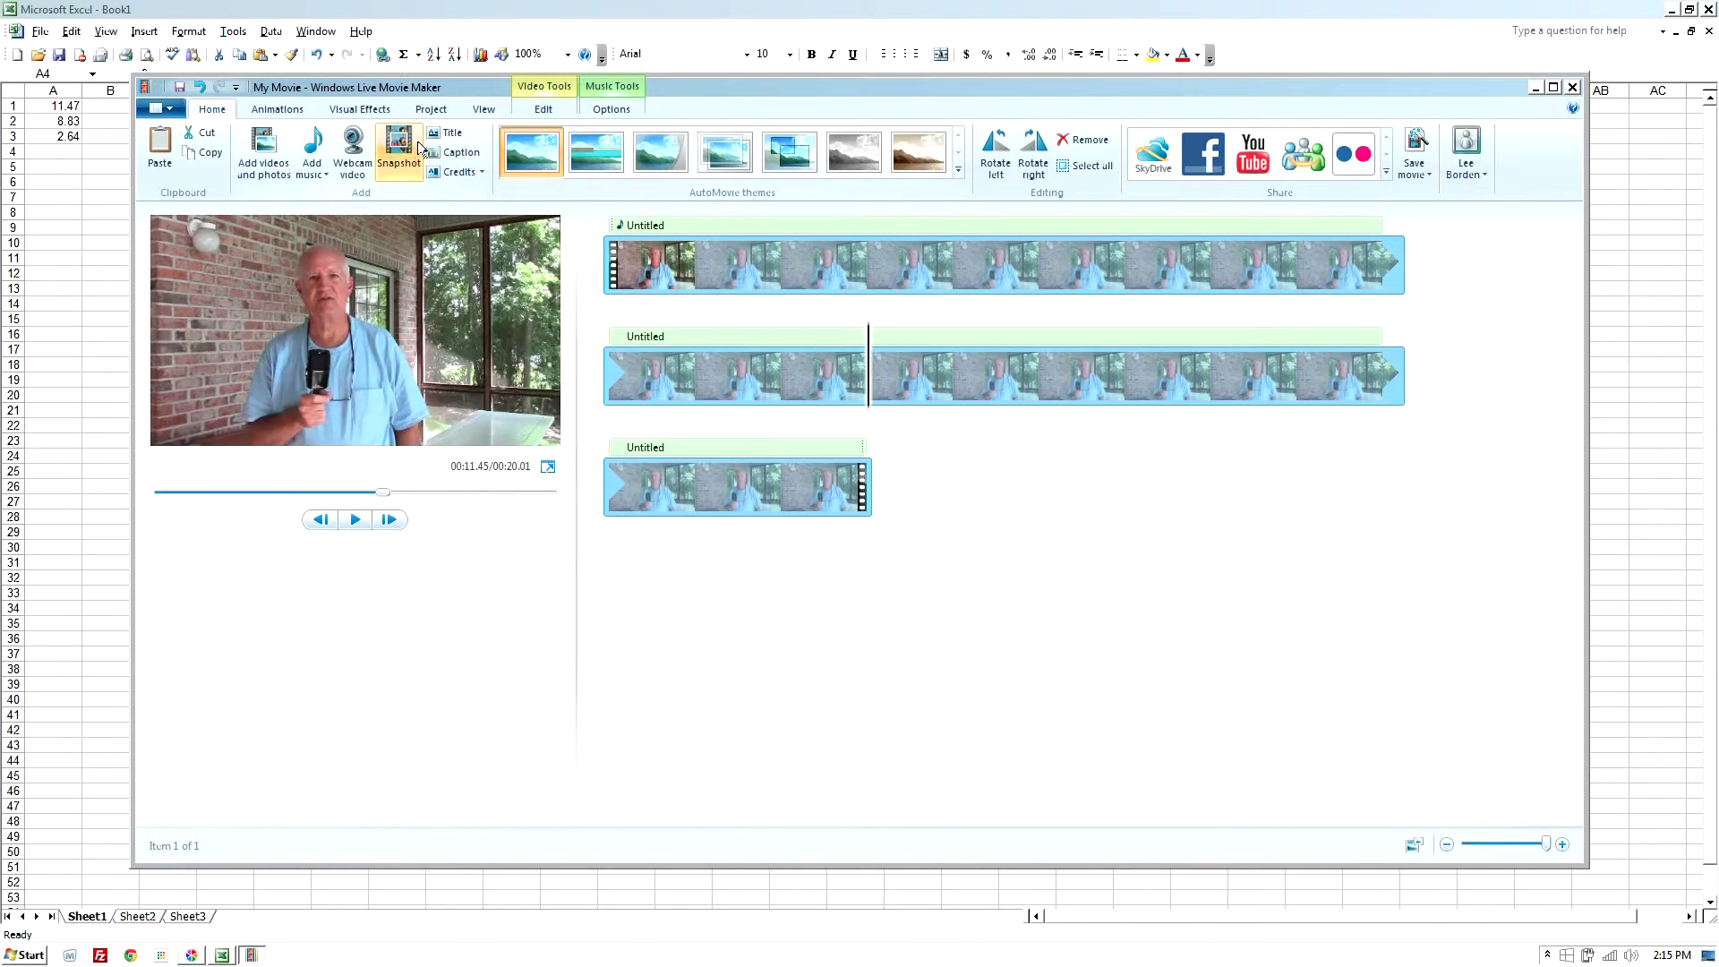
pyautogui.click(611, 94)
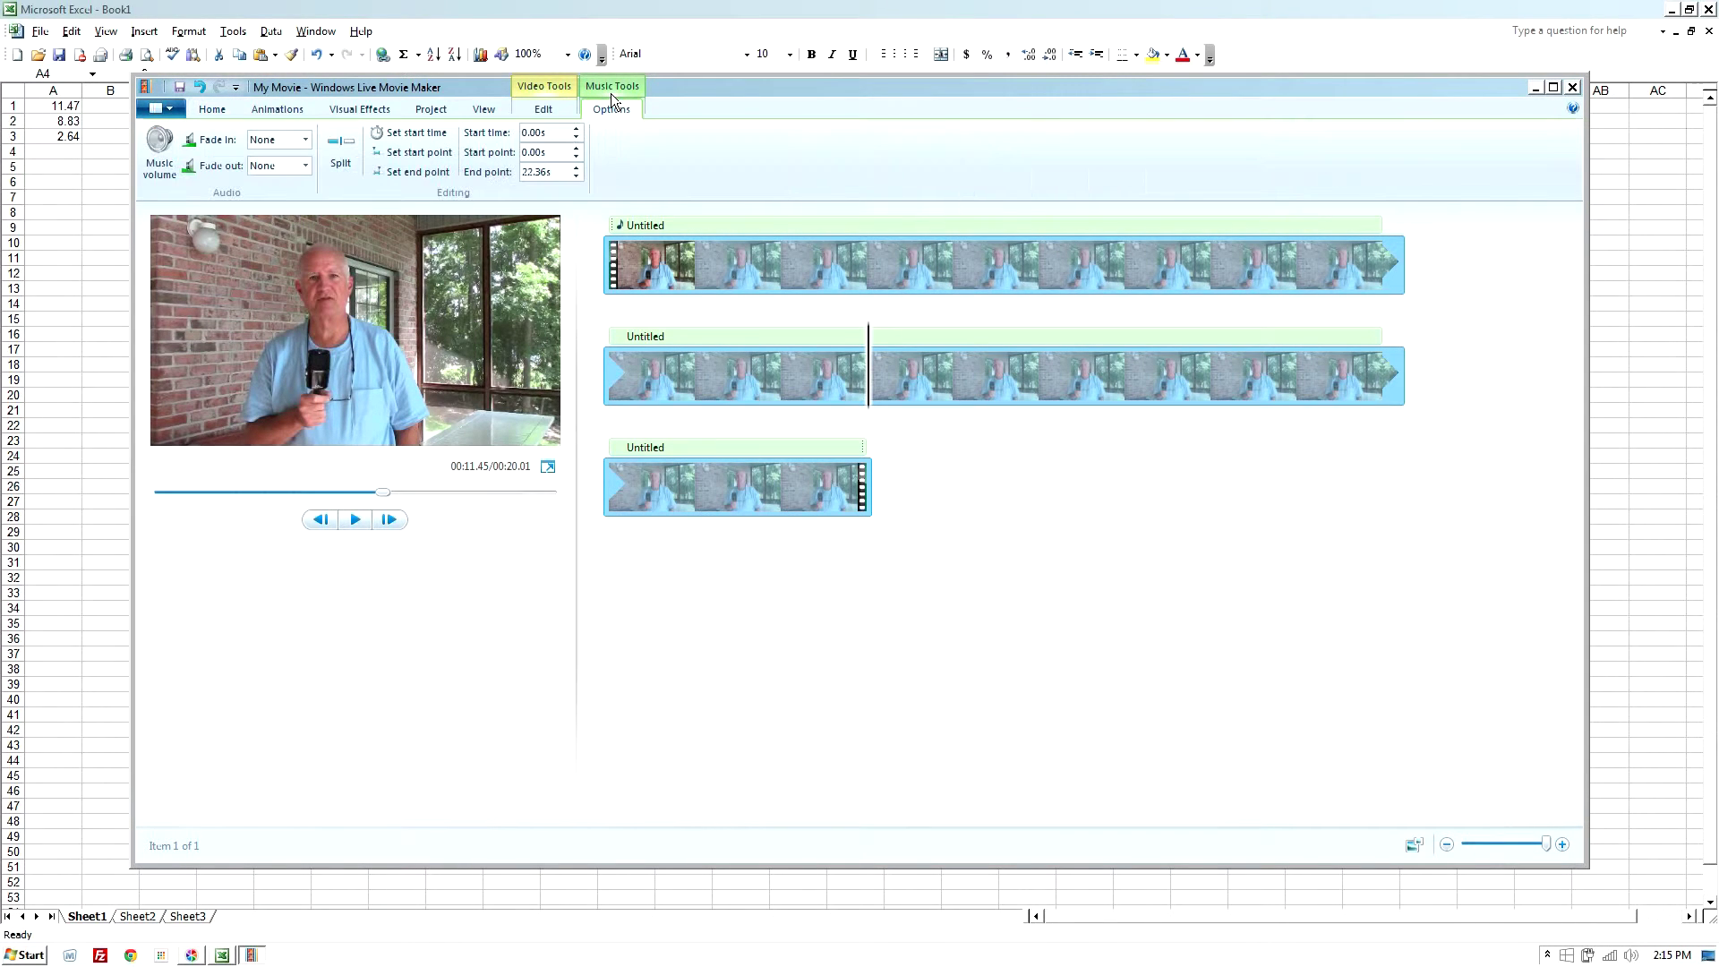
pyautogui.click(557, 154)
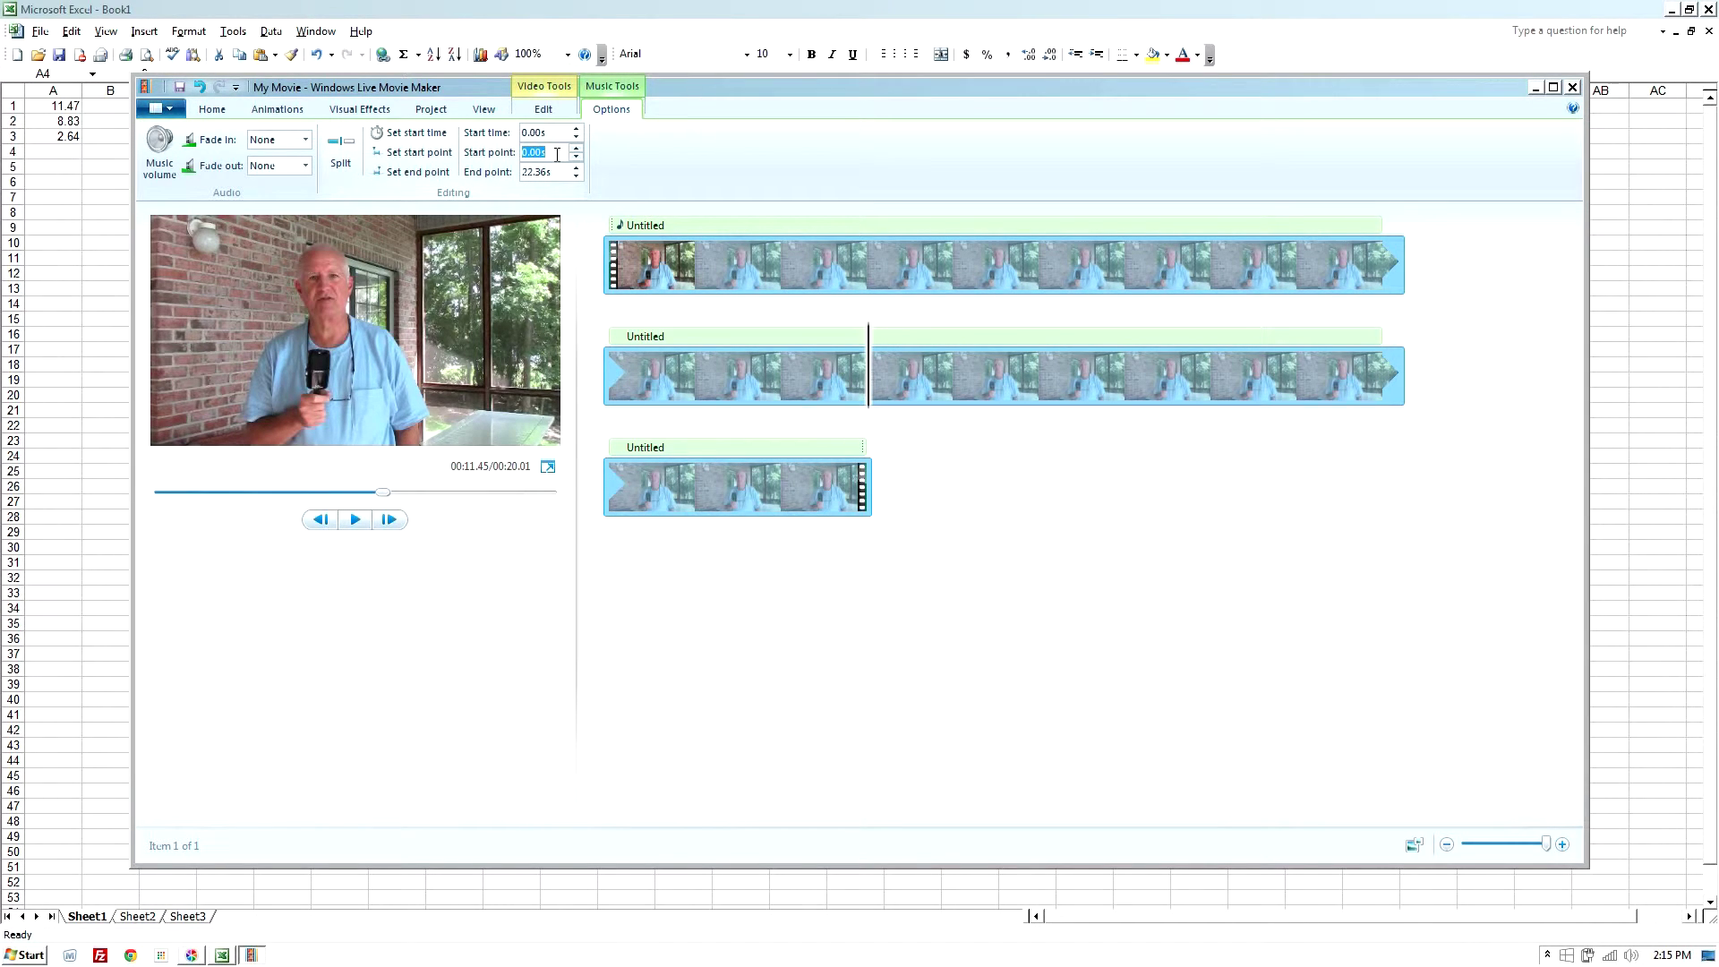
pyautogui.write('2.64')
pyautogui.press('Return')
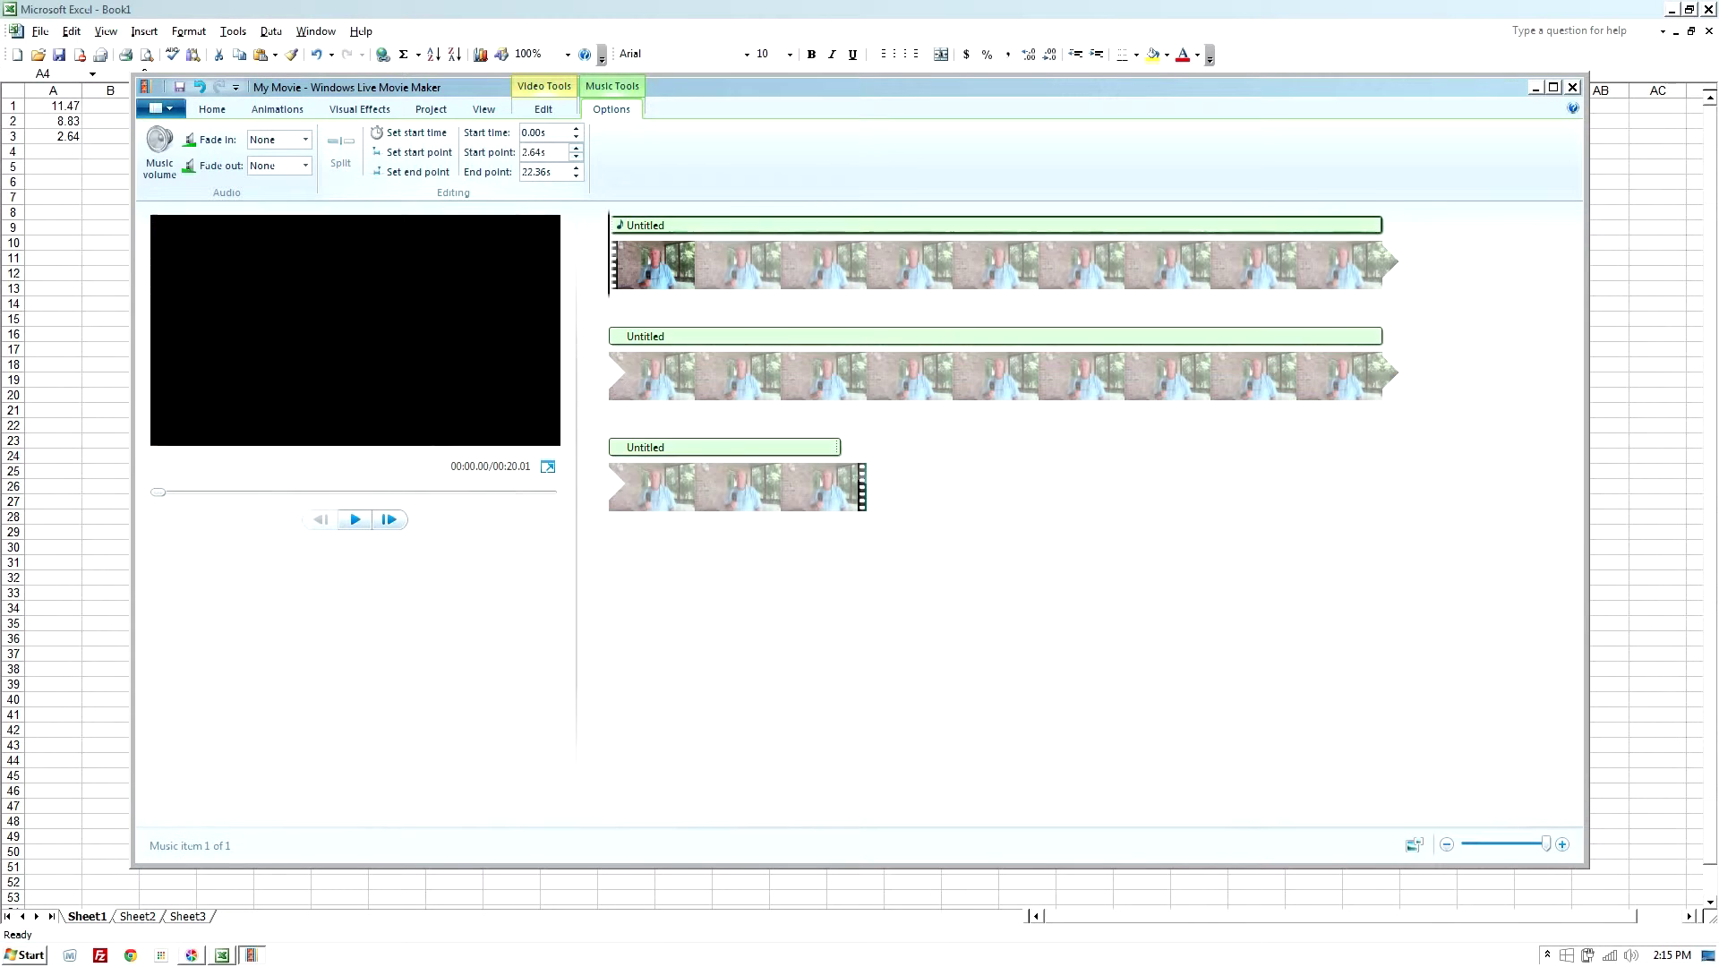
pyautogui.press('space')
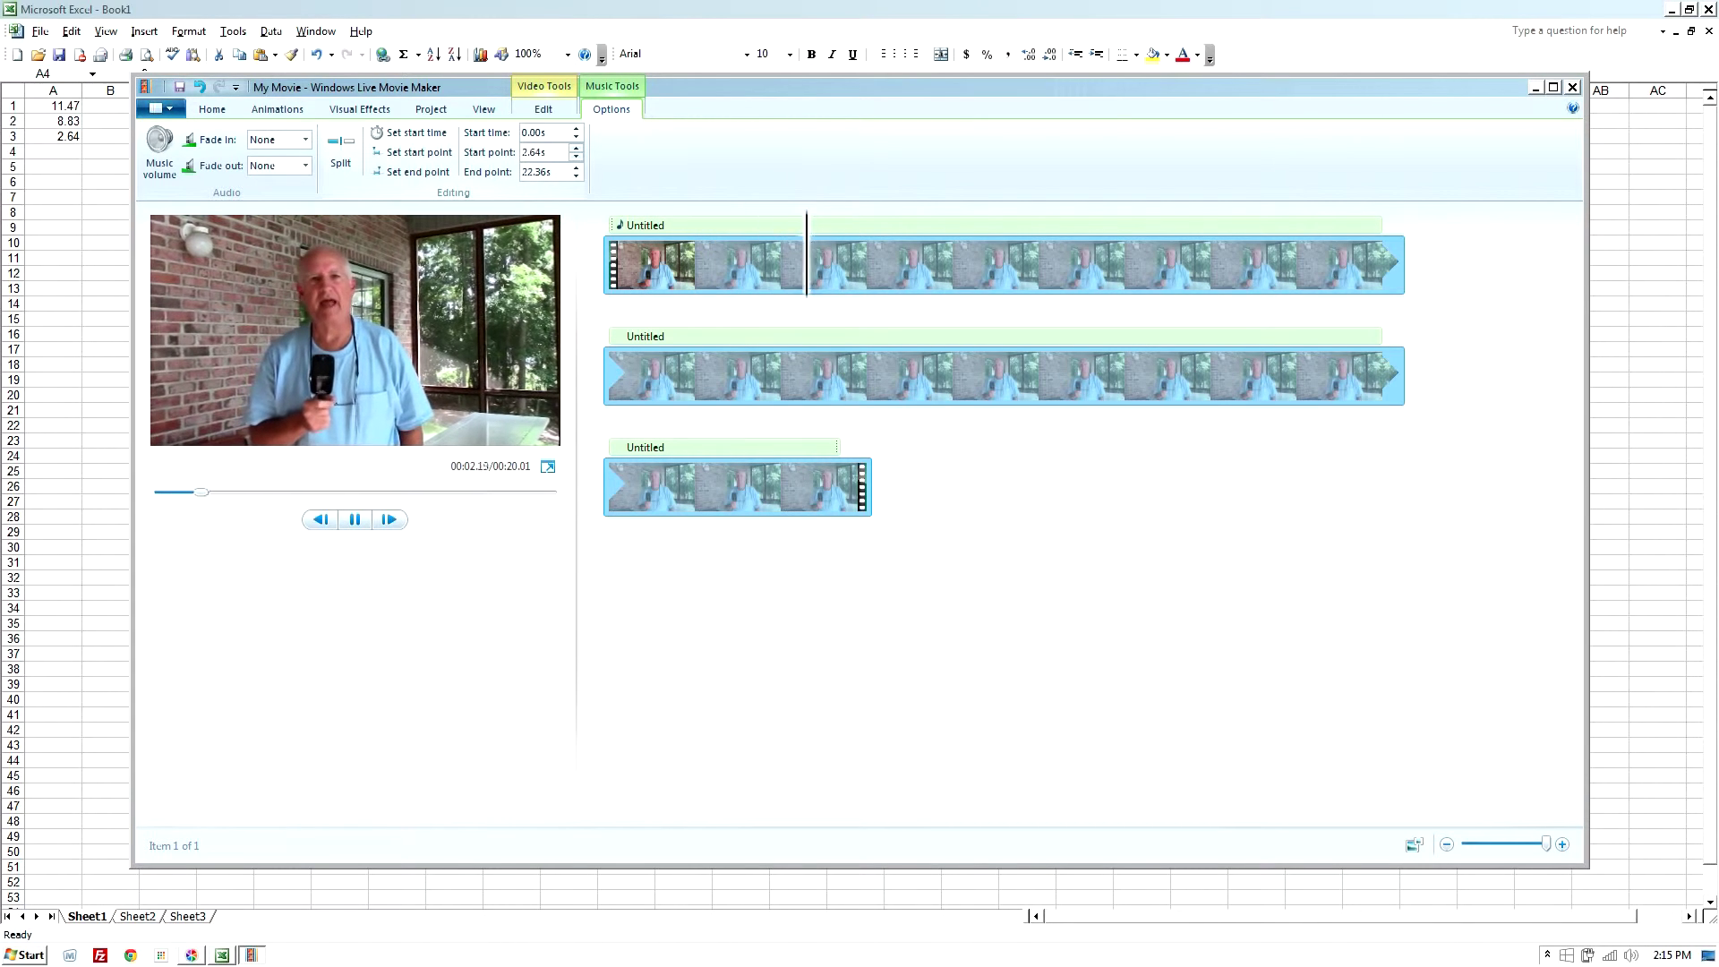
pyautogui.press('space')
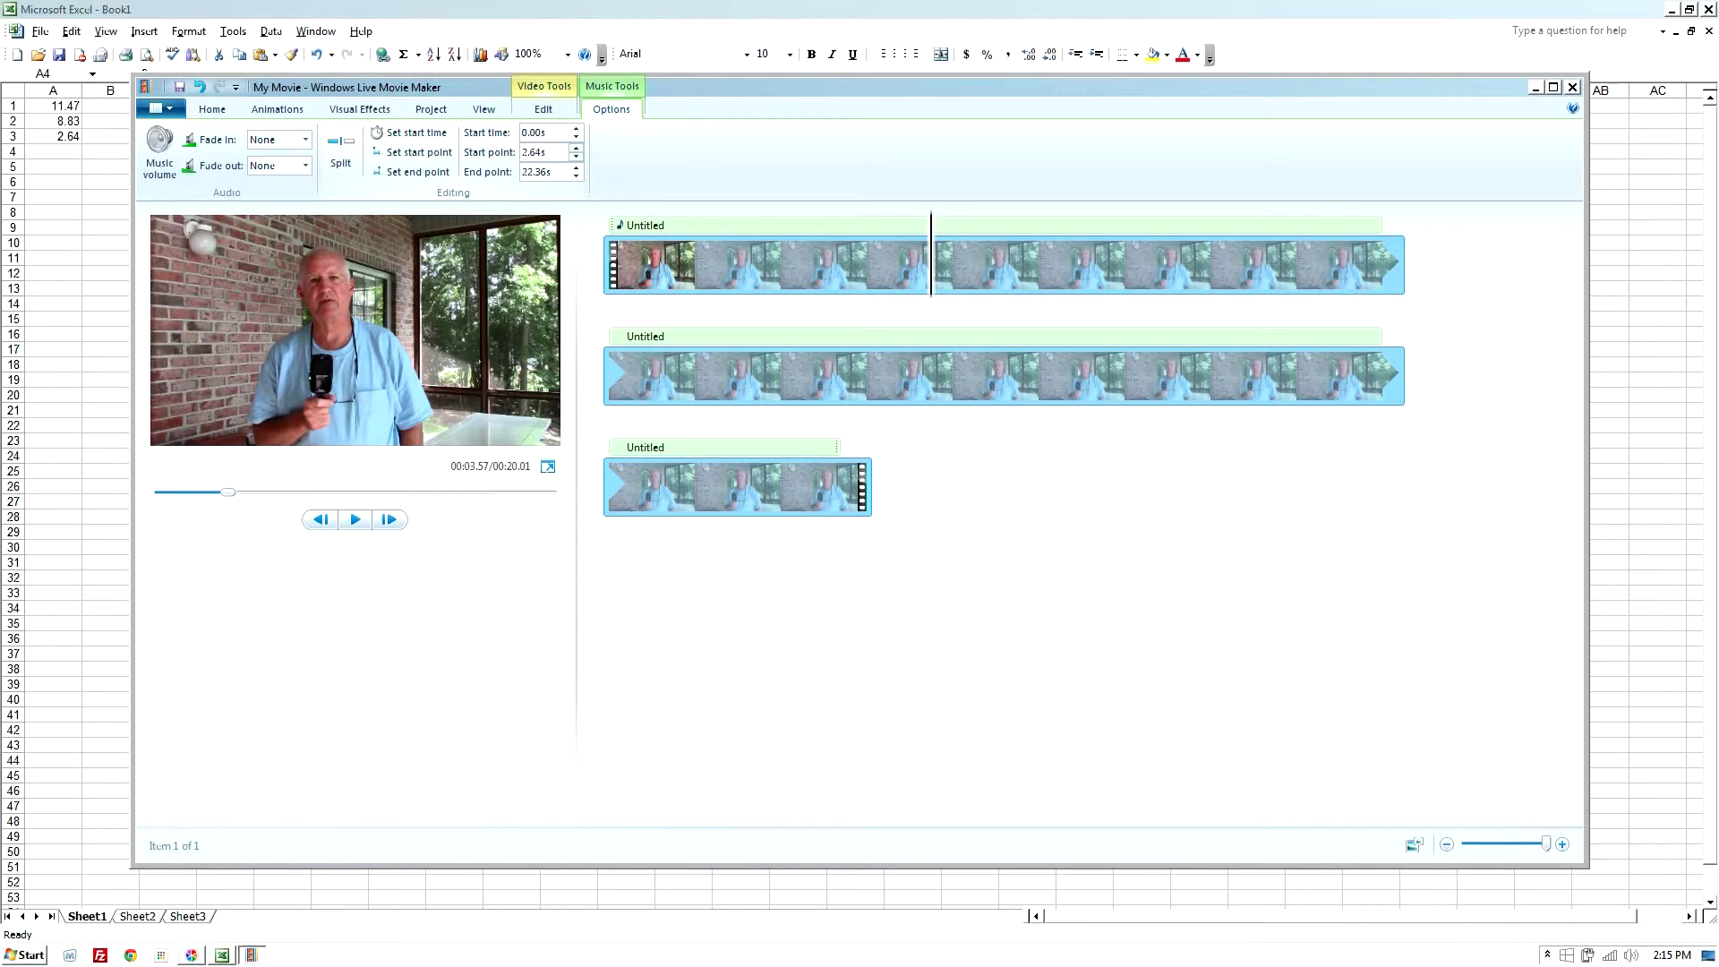
pyautogui.press('space')
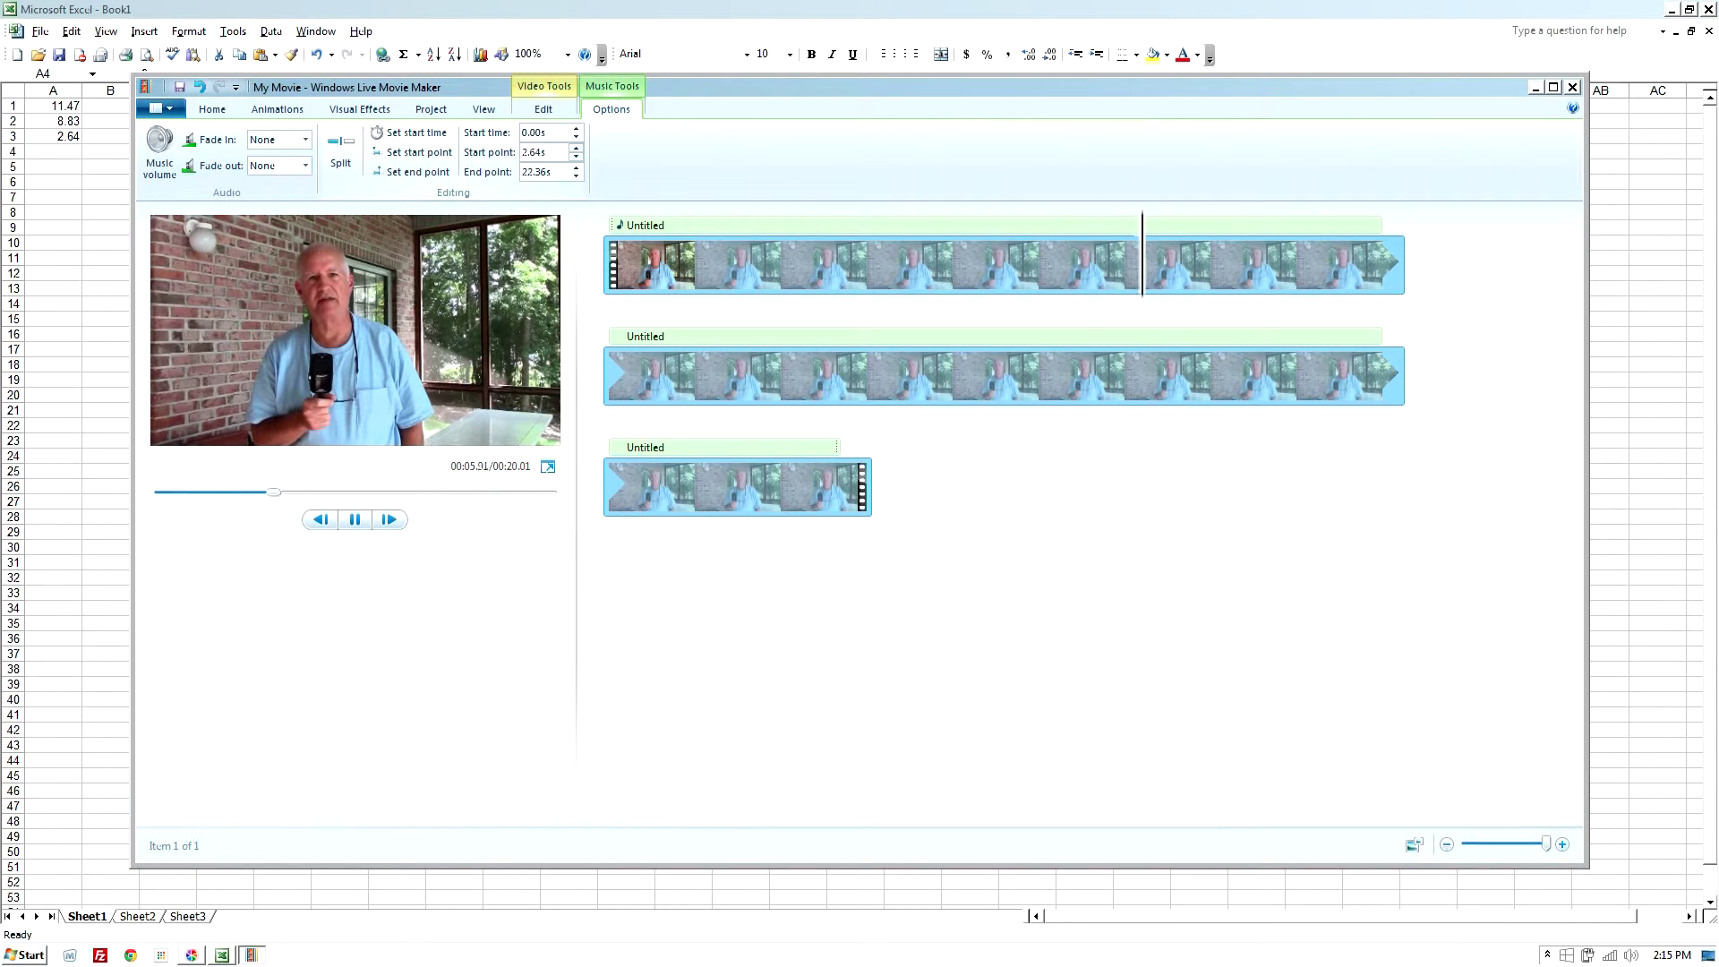
pyautogui.press('space')
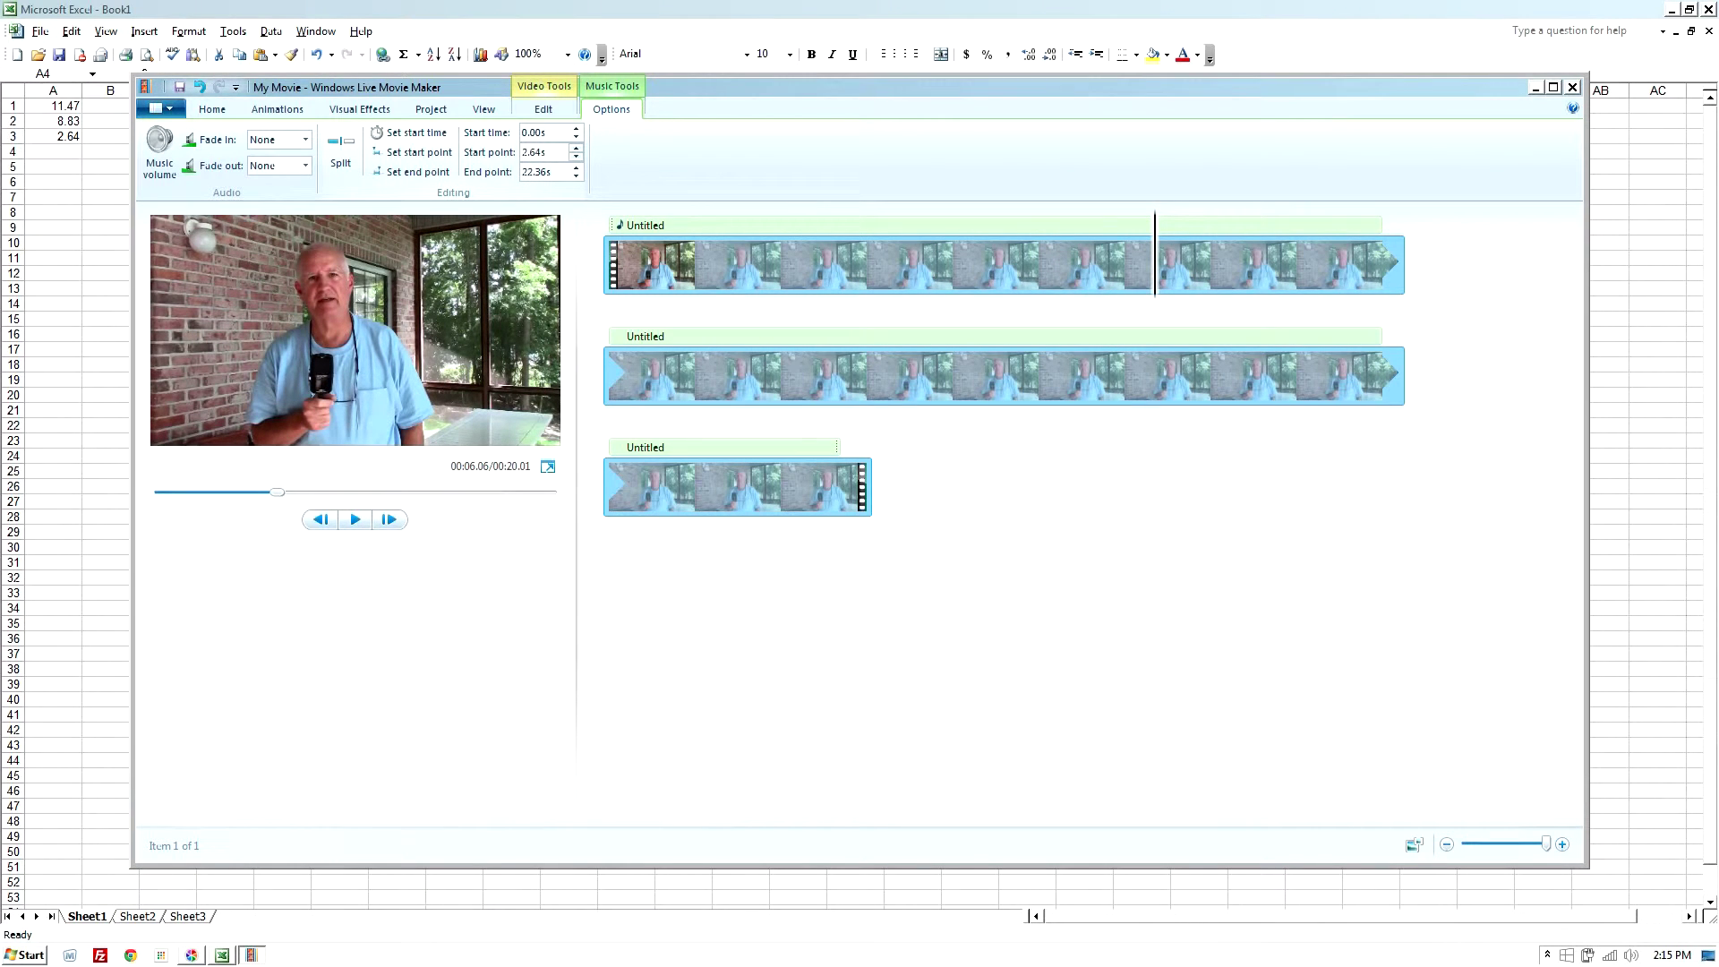
# - Try a 2.70s music start point and check it in the preview
pyautogui.doubleClick(539, 152)
pyautogui.write('2.7')
pyautogui.press('Return')
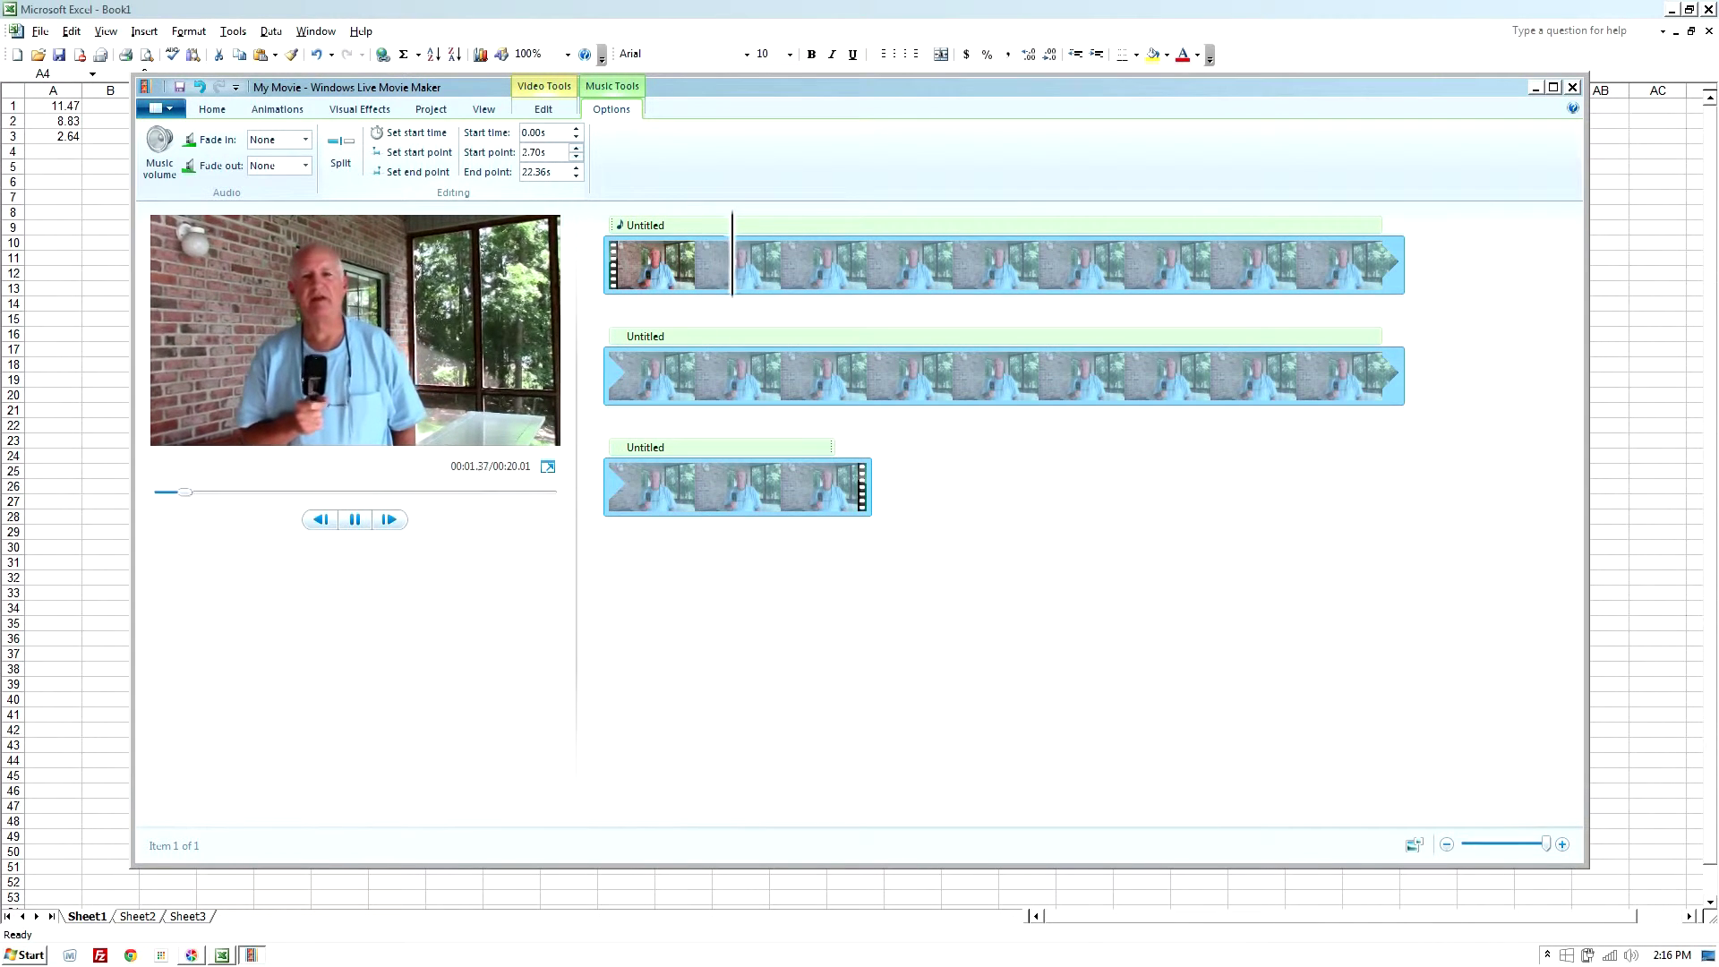
pyautogui.press('space')
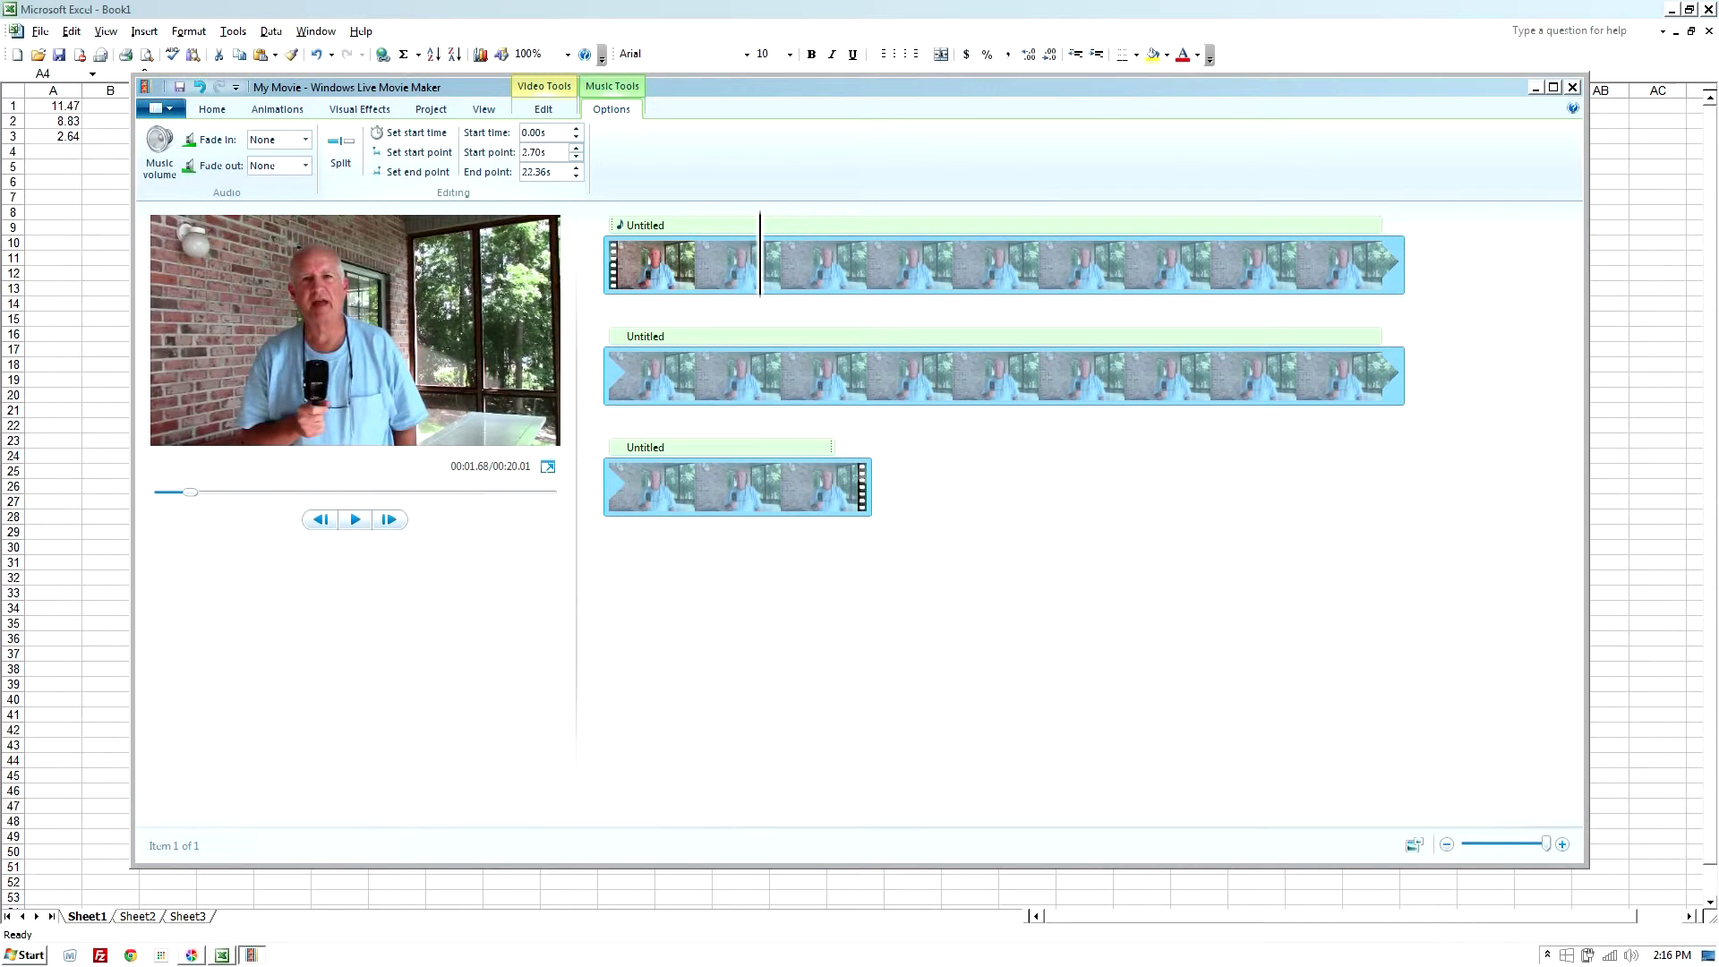
# - Change the music start point to 2.60s and replay the preview from the beginning
pyautogui.click(547, 154)
pyautogui.write('2.6')
pyautogui.press('Return')
pyautogui.press('space')
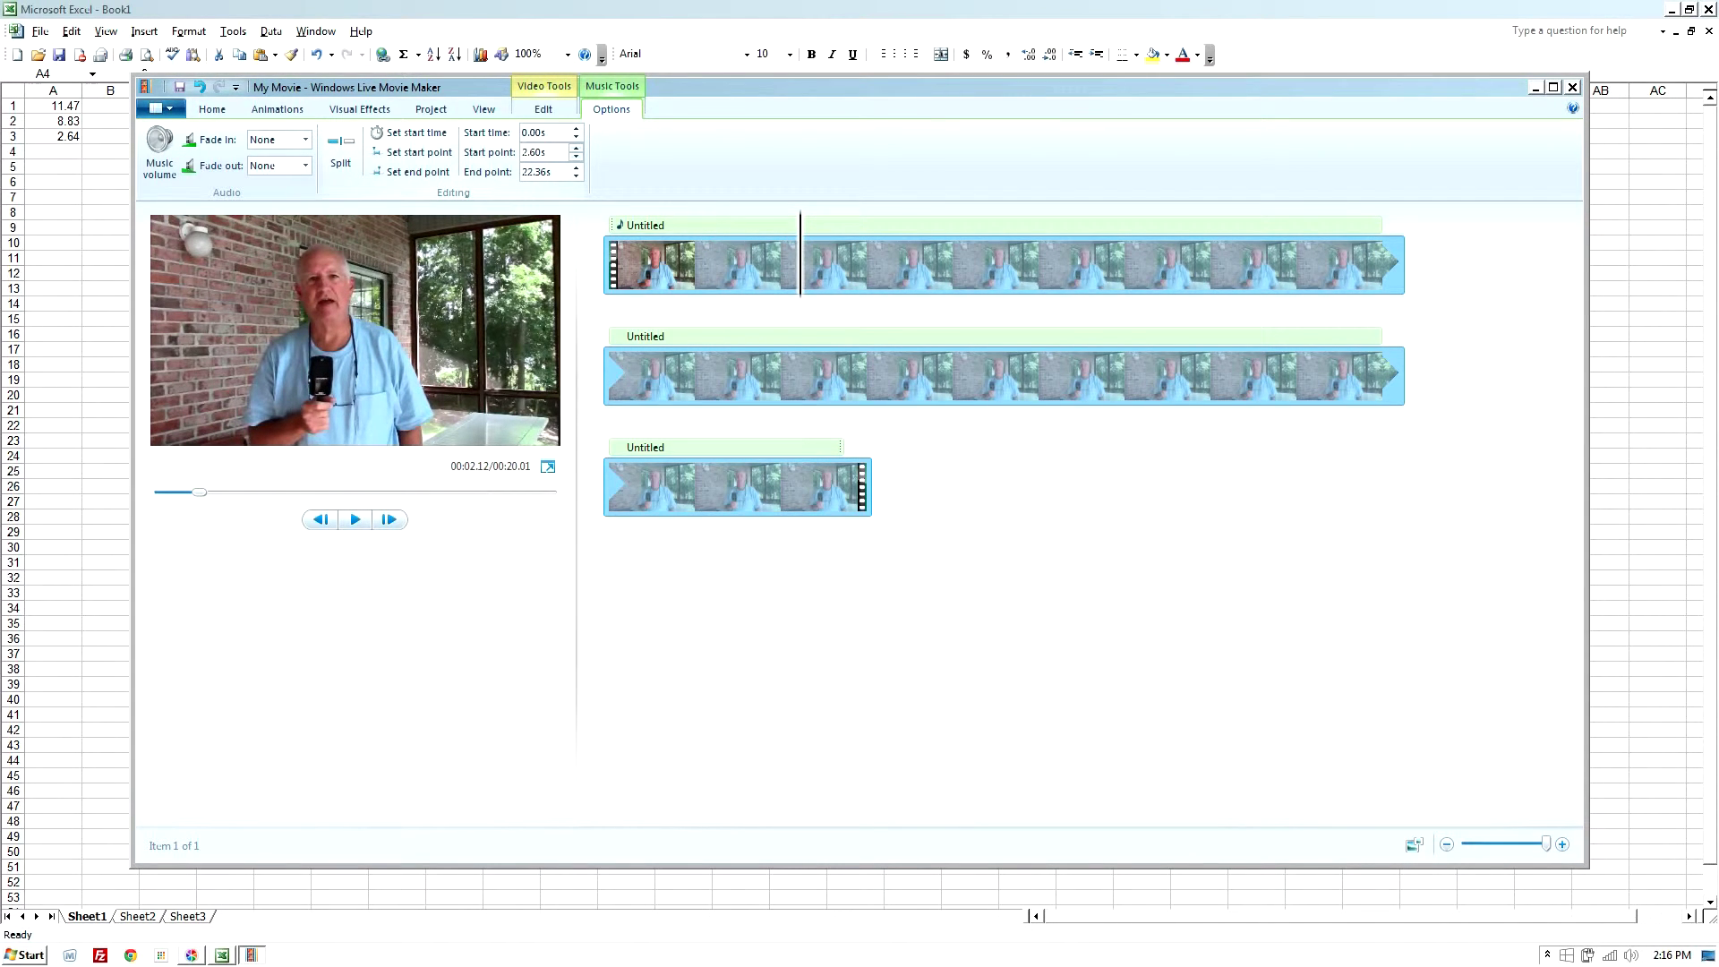
pyautogui.press('Home')
pyautogui.press('space')
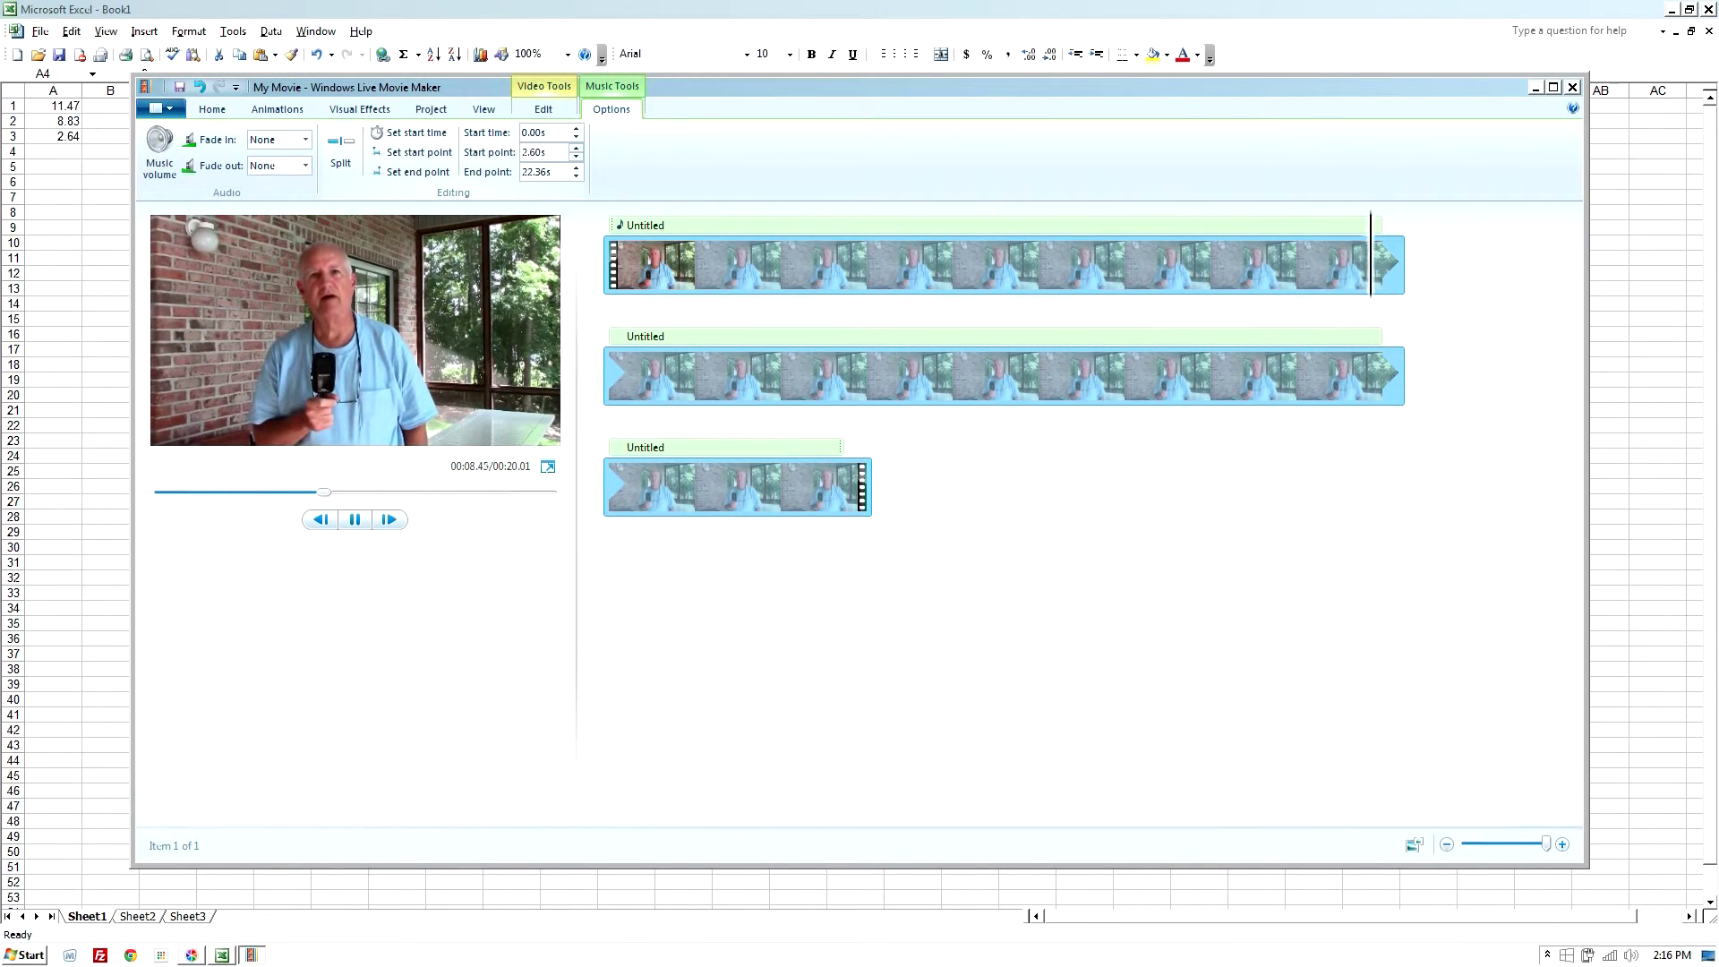
pyautogui.press('Home')
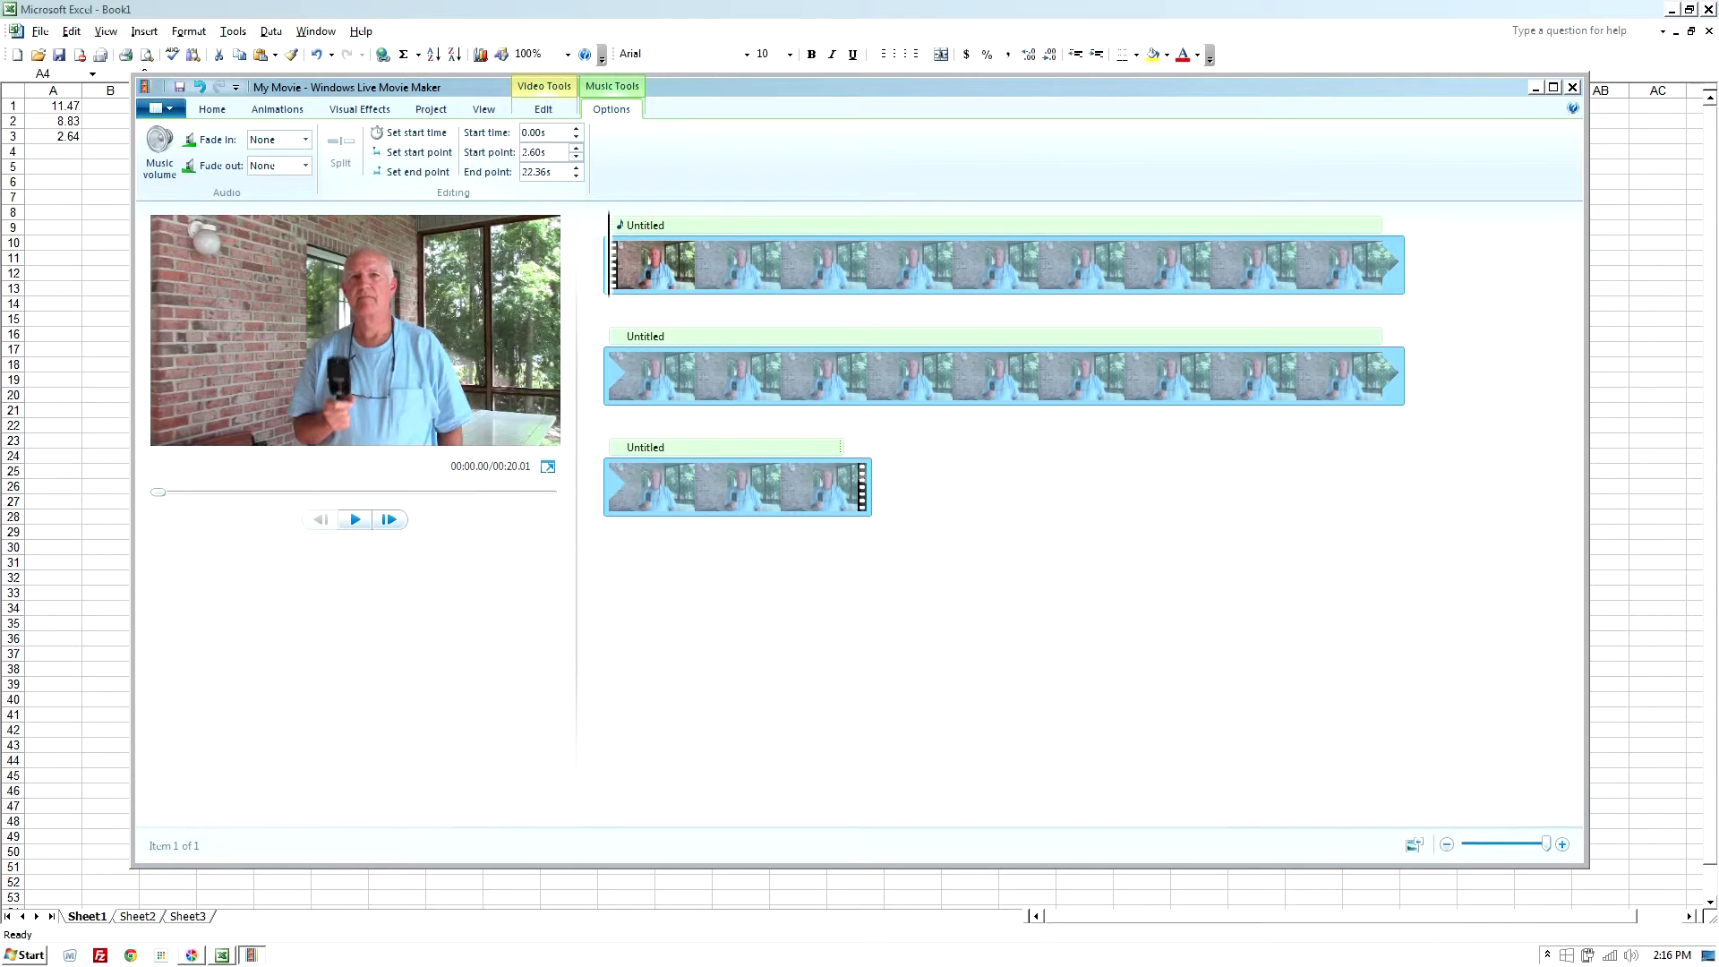
pyautogui.click(772, 276)
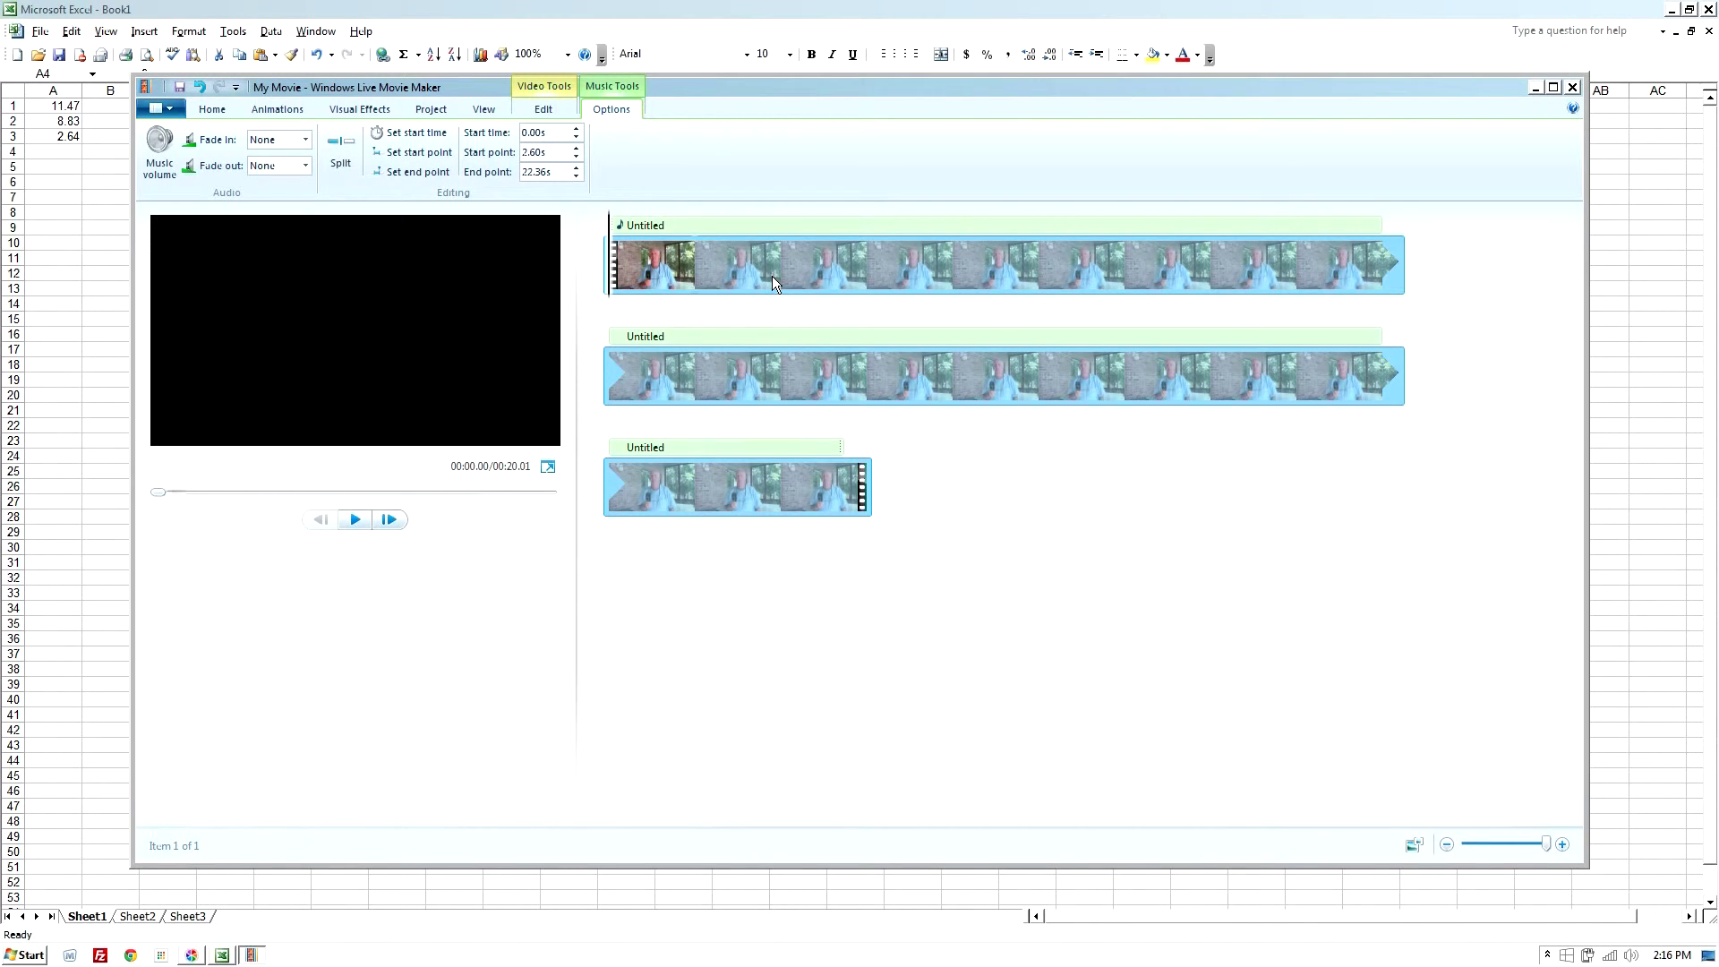
pyautogui.click(159, 147)
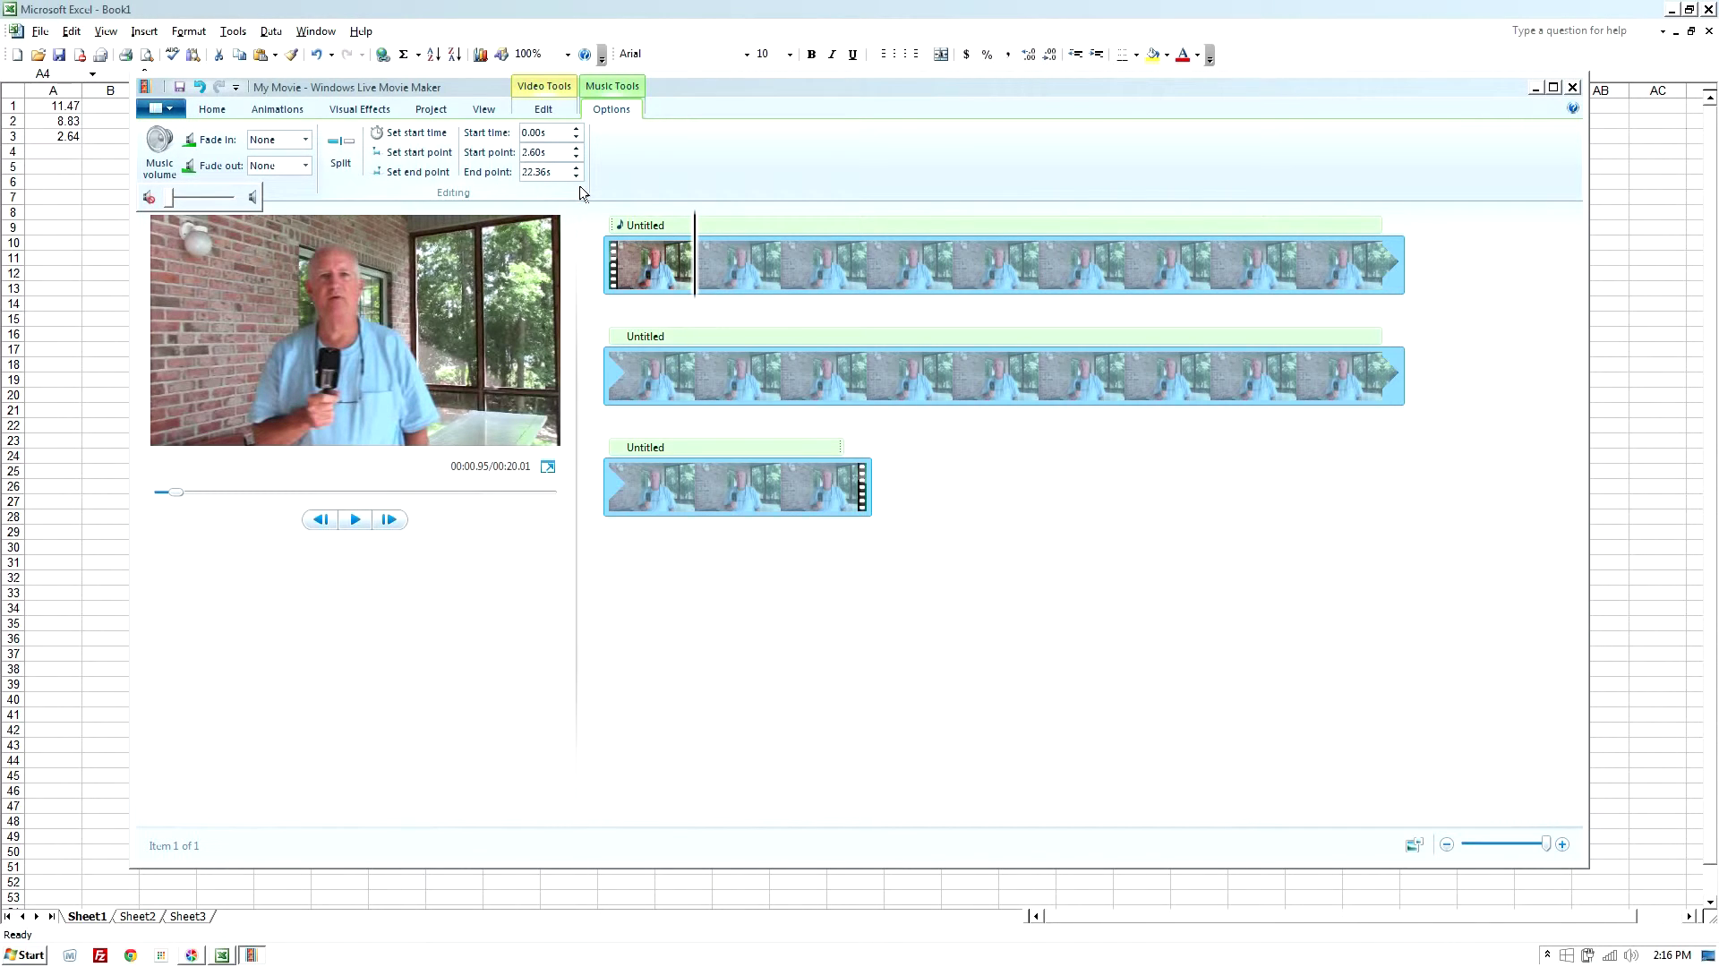
pyautogui.click(731, 212)
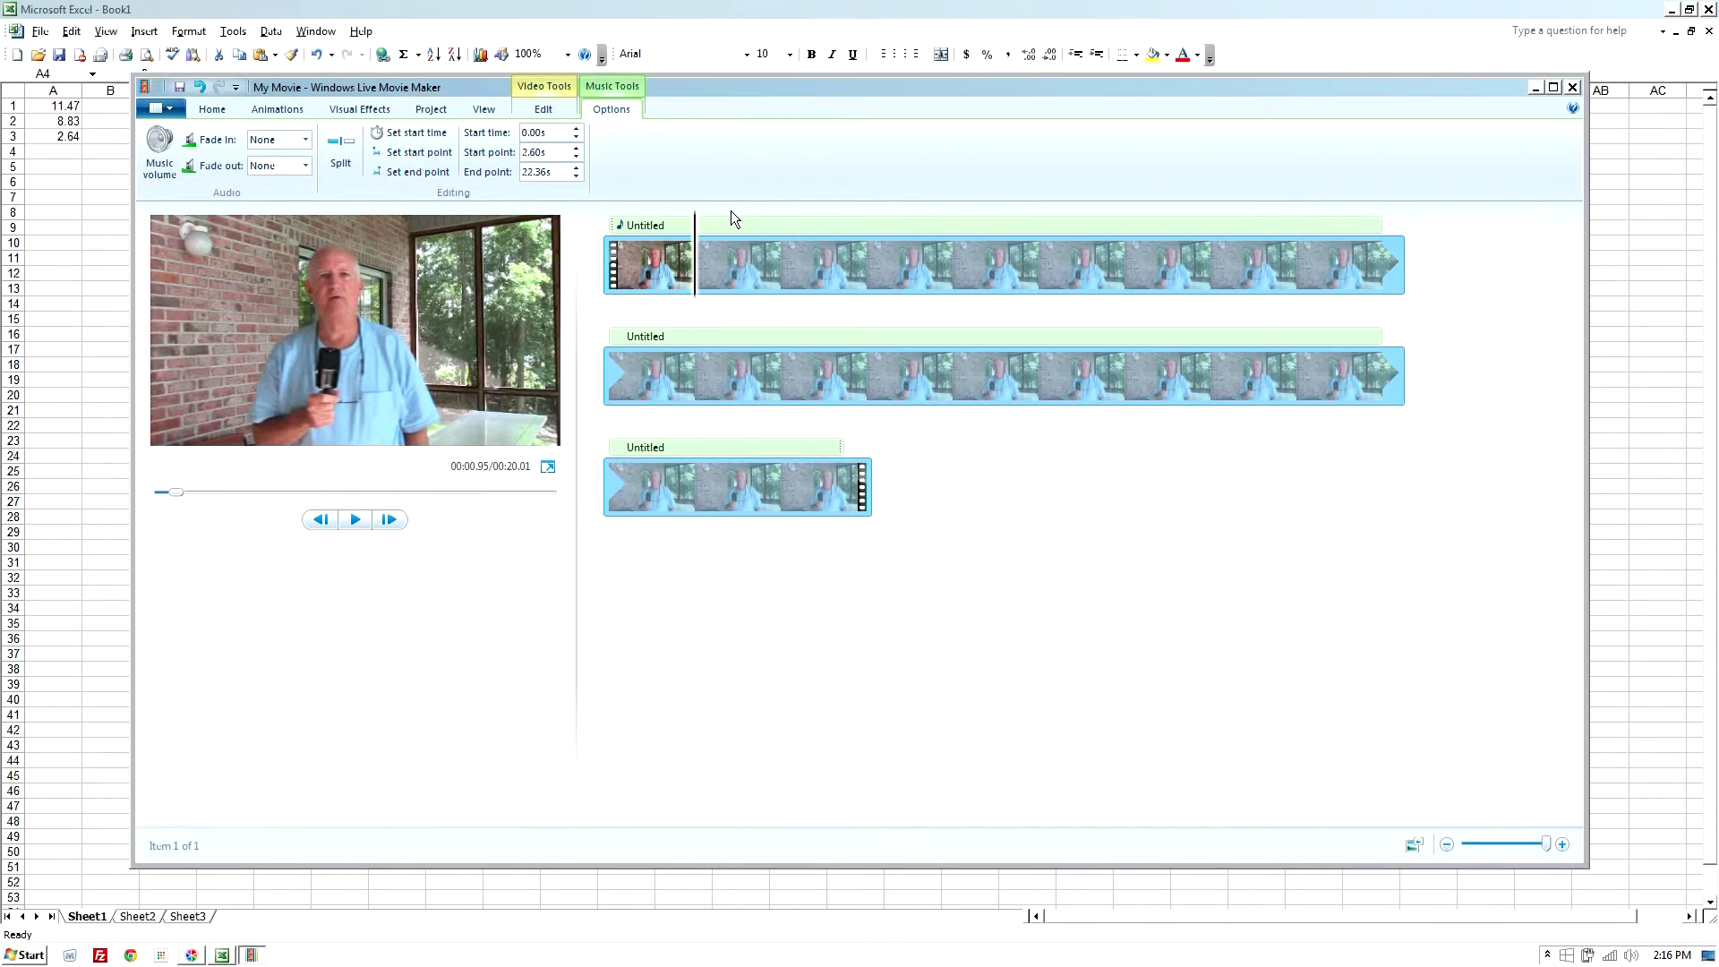
pyautogui.press('space')
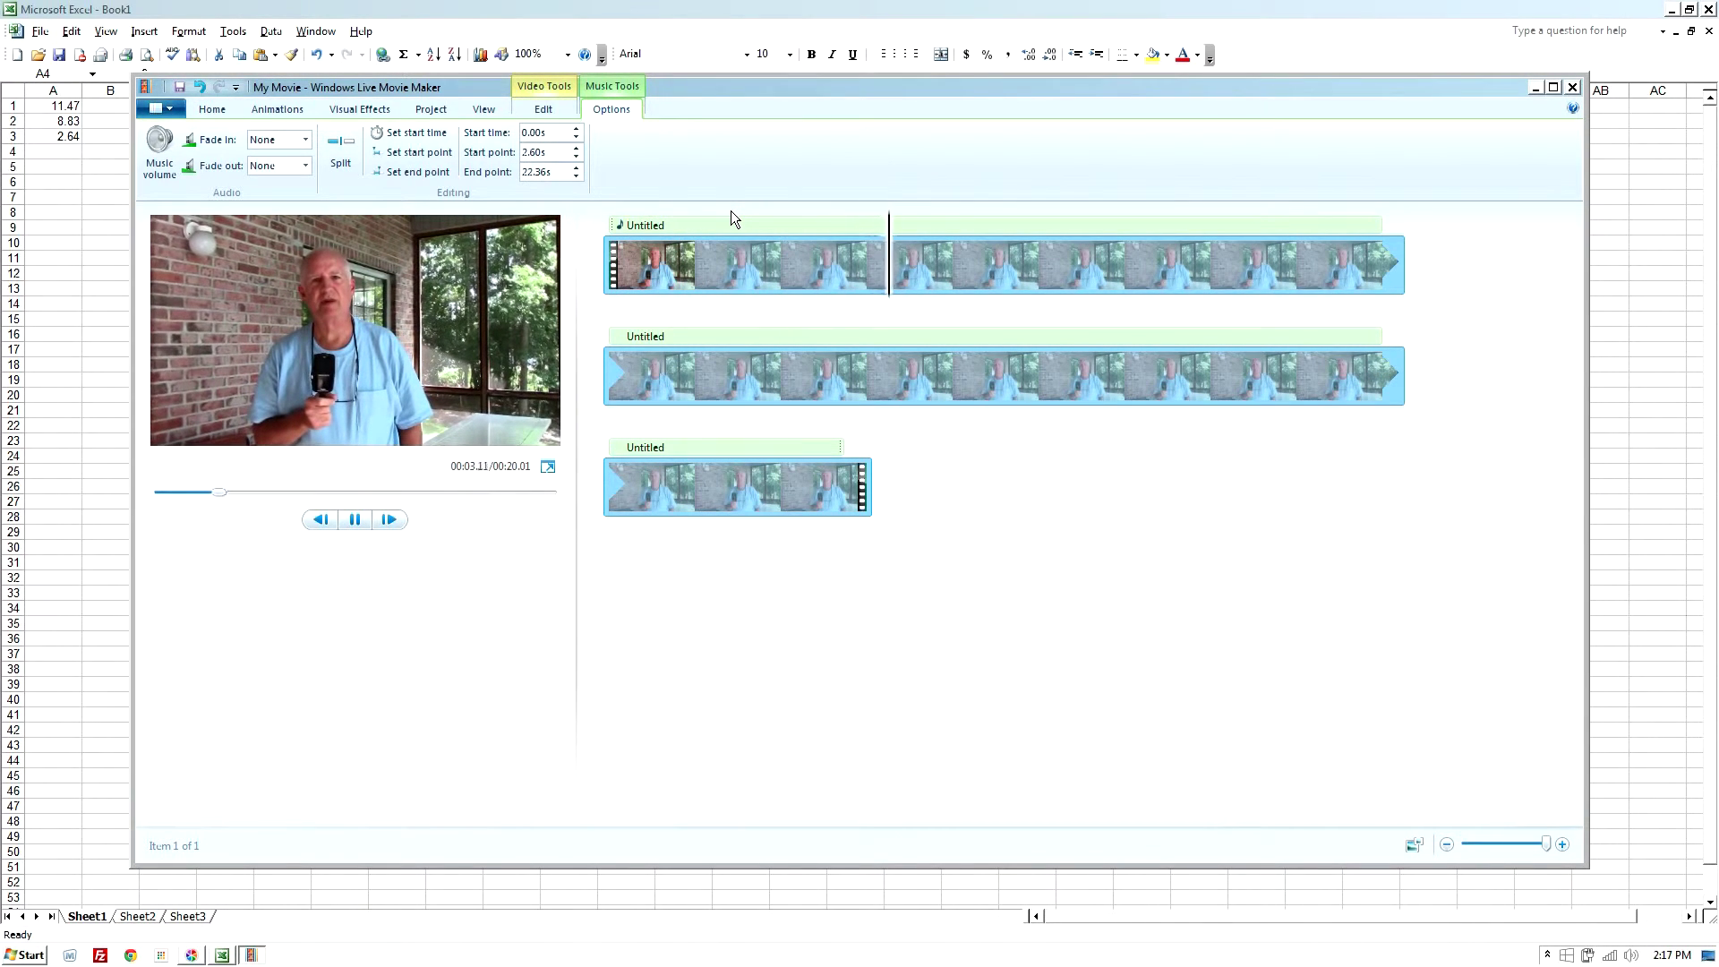
pyautogui.press('space')
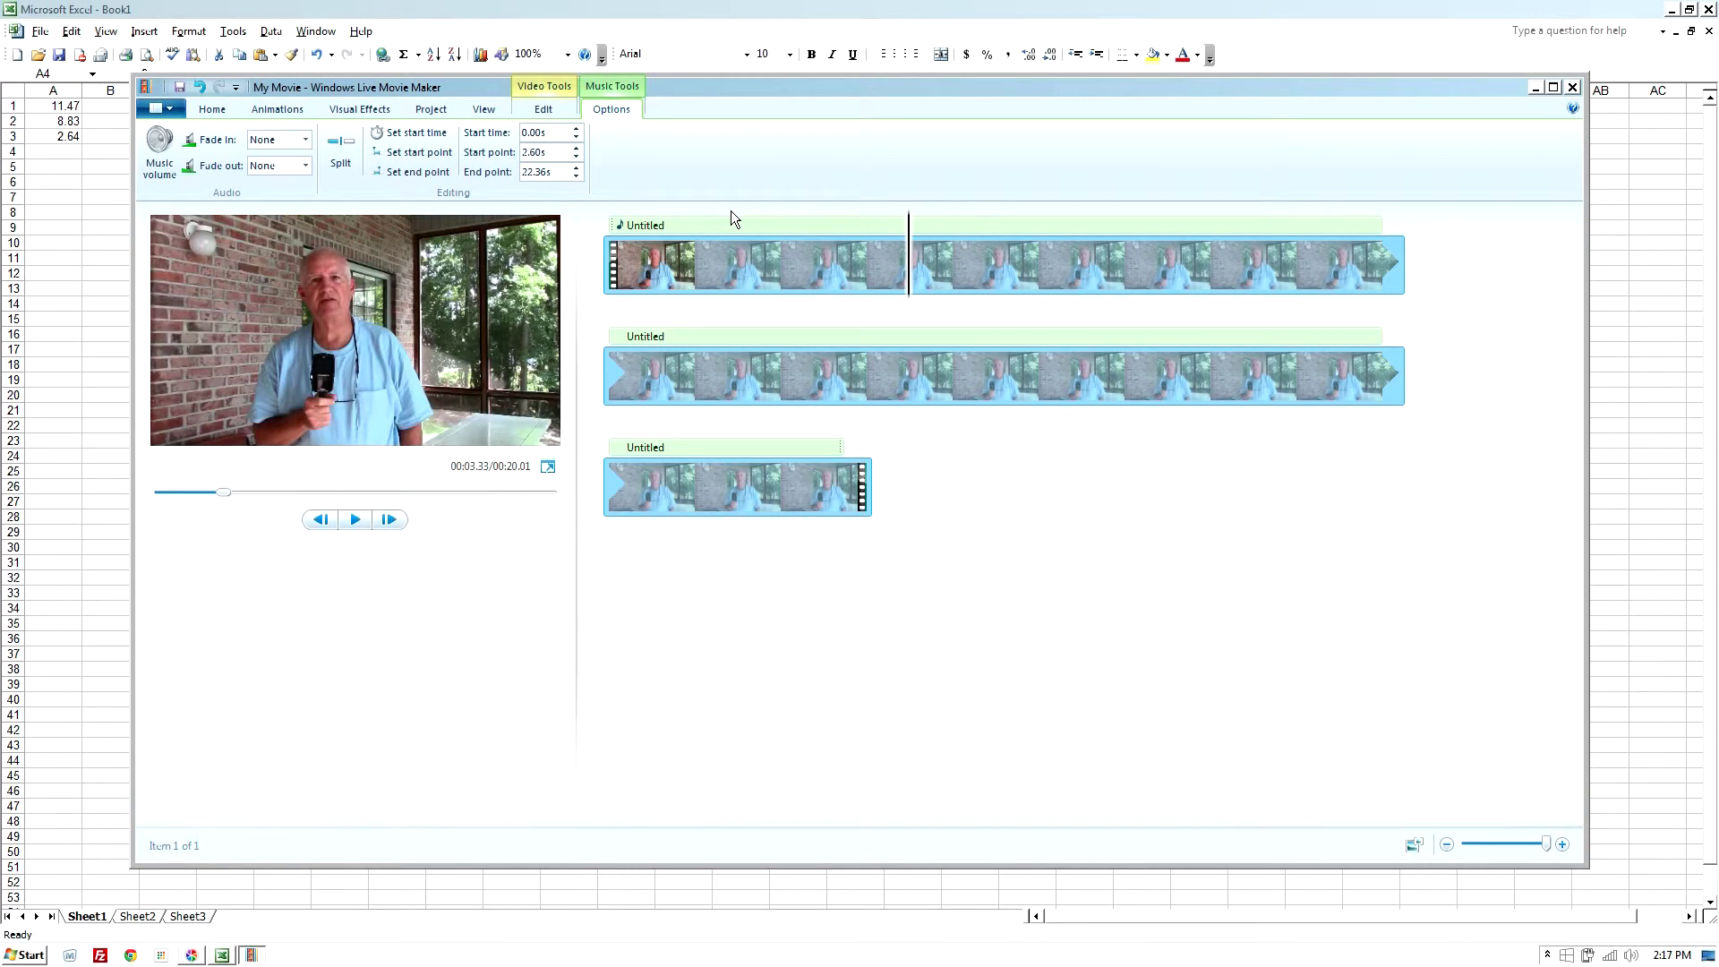
pyautogui.press('Home')
pyautogui.press('space')
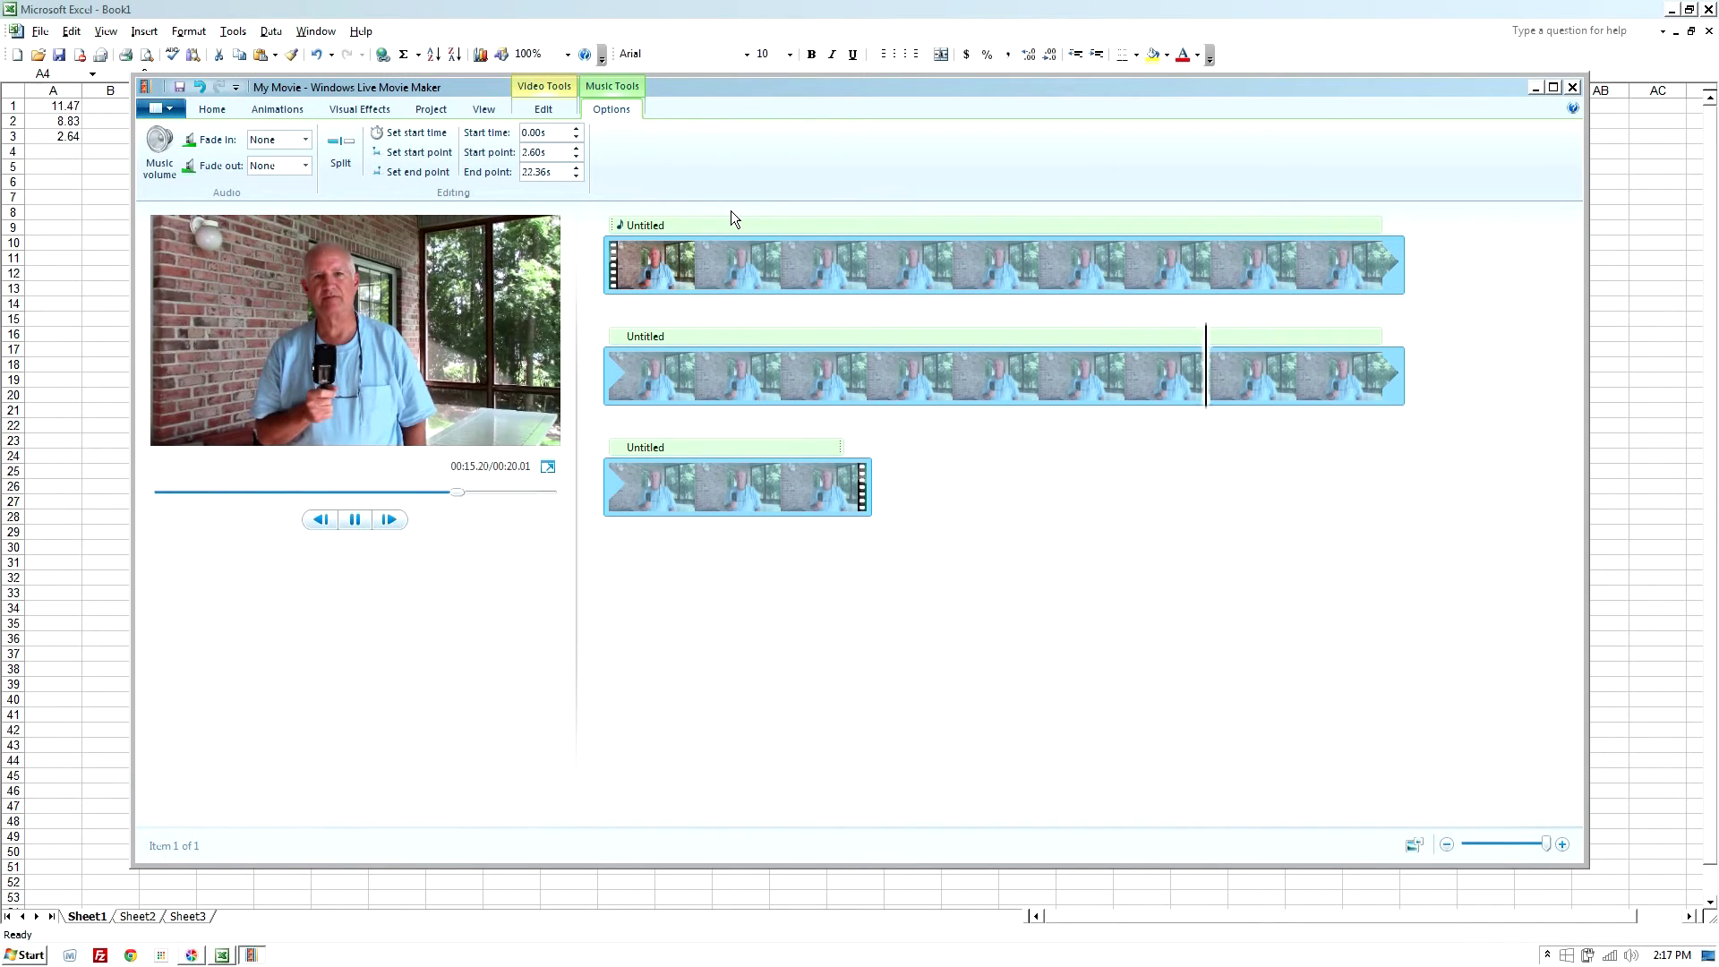
pyautogui.press('space')
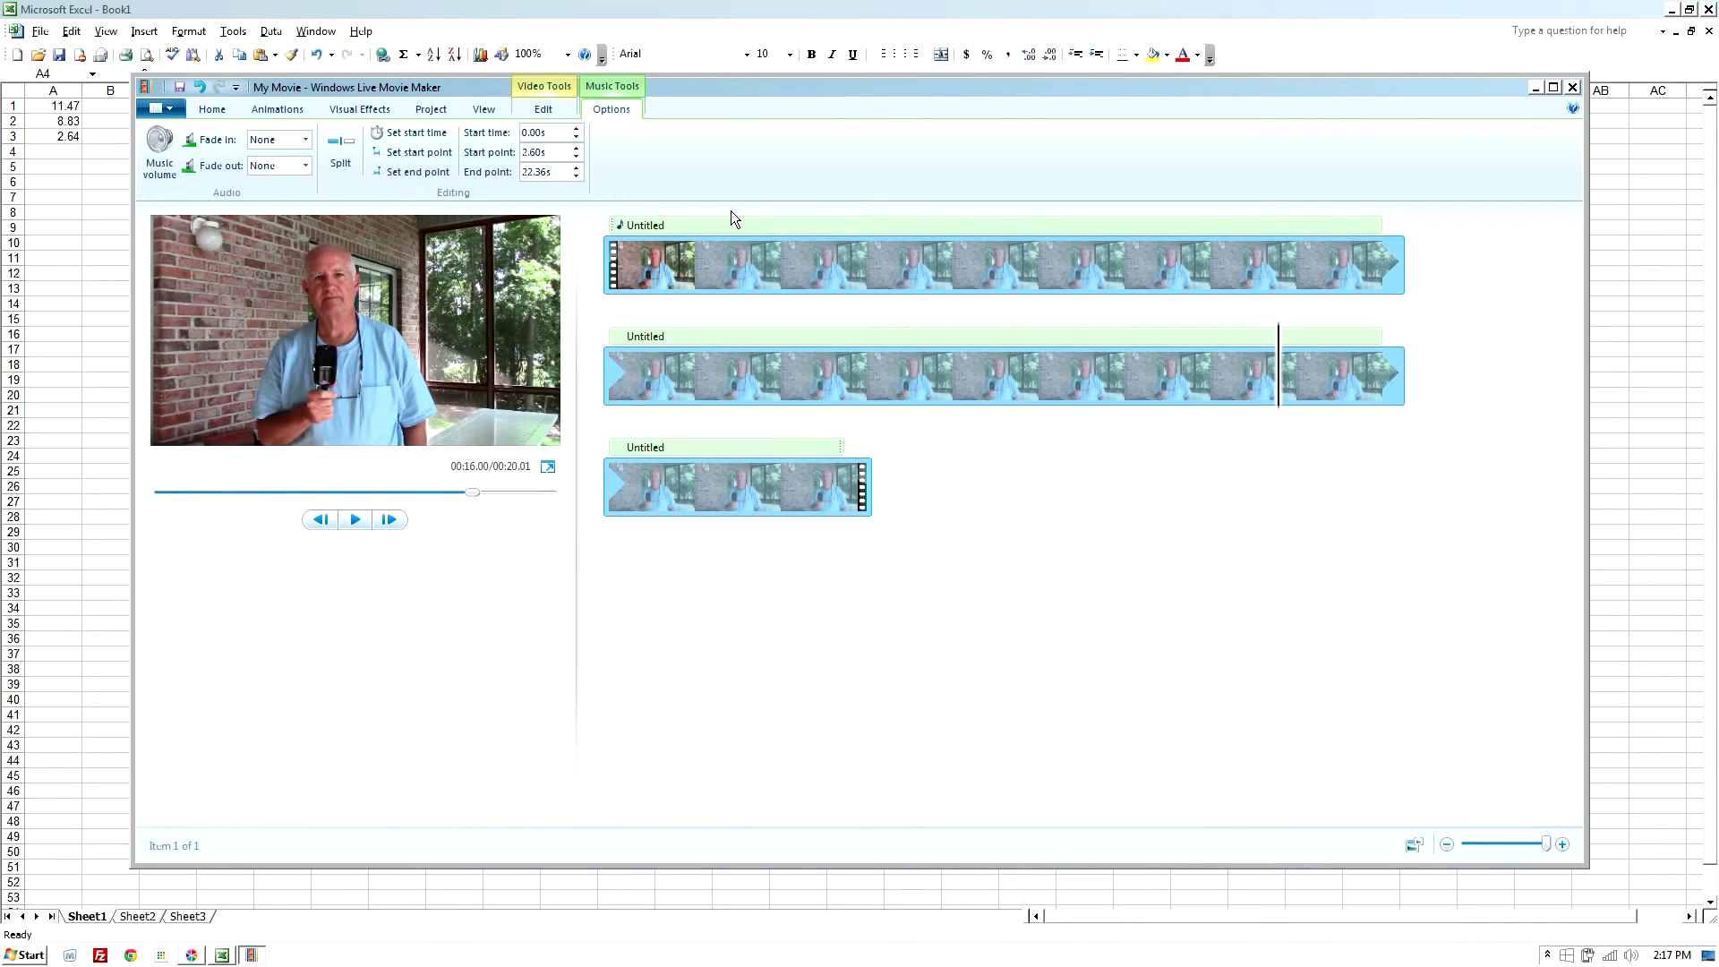